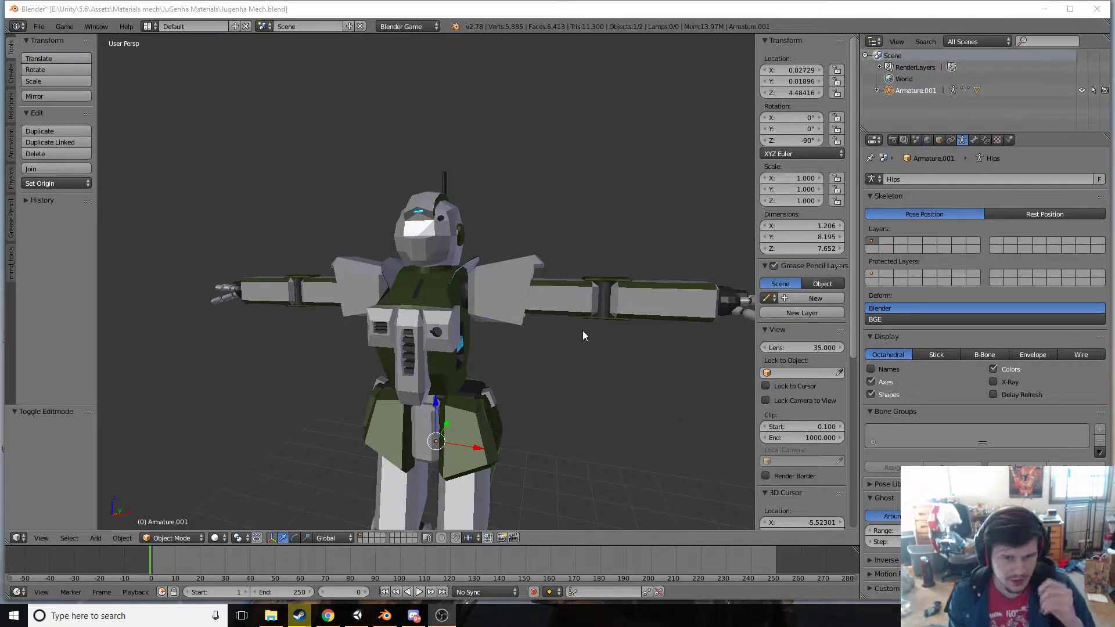
Turn on X-Ray display for the mech's armature
{"action": "left_click", "coordinate": [587, 344]}
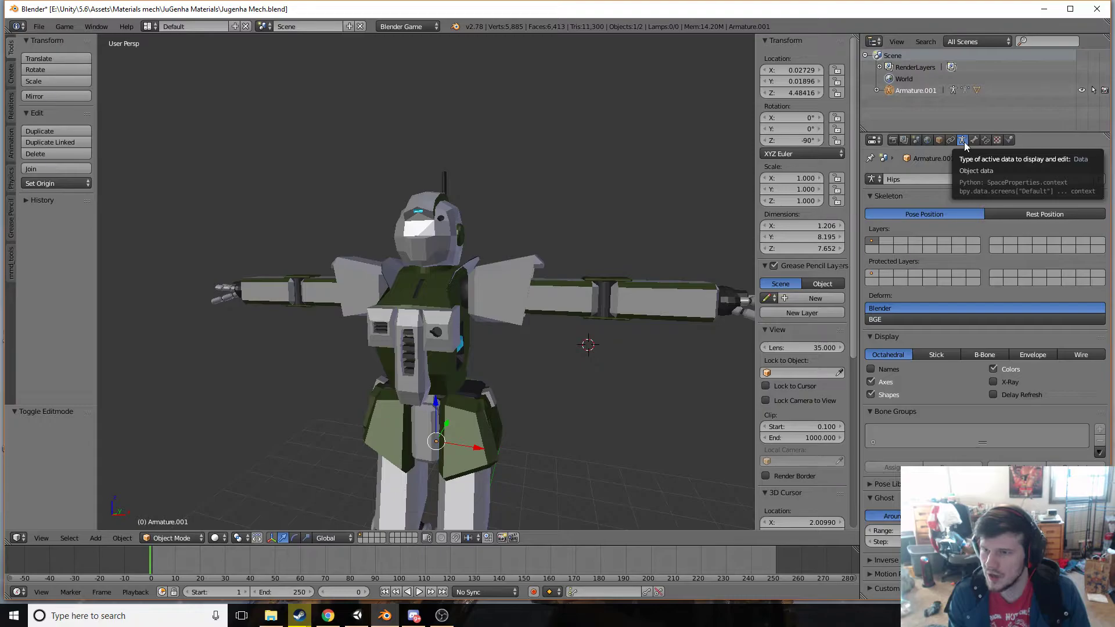
{"action": "left_click", "coordinate": [993, 382]}
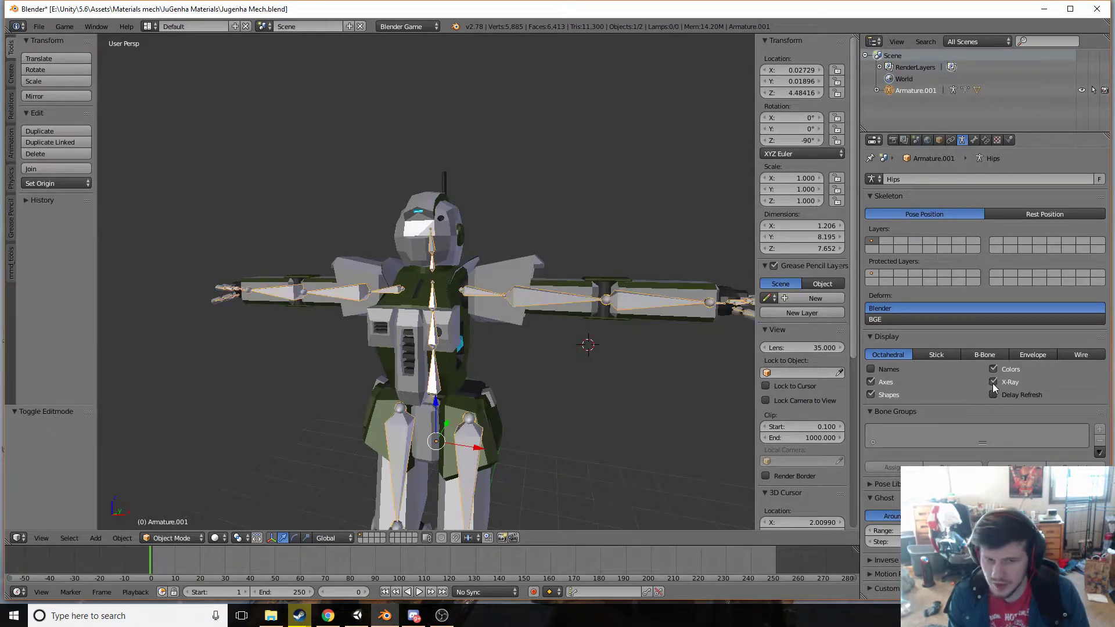
{"action": "key", "text": "g"}
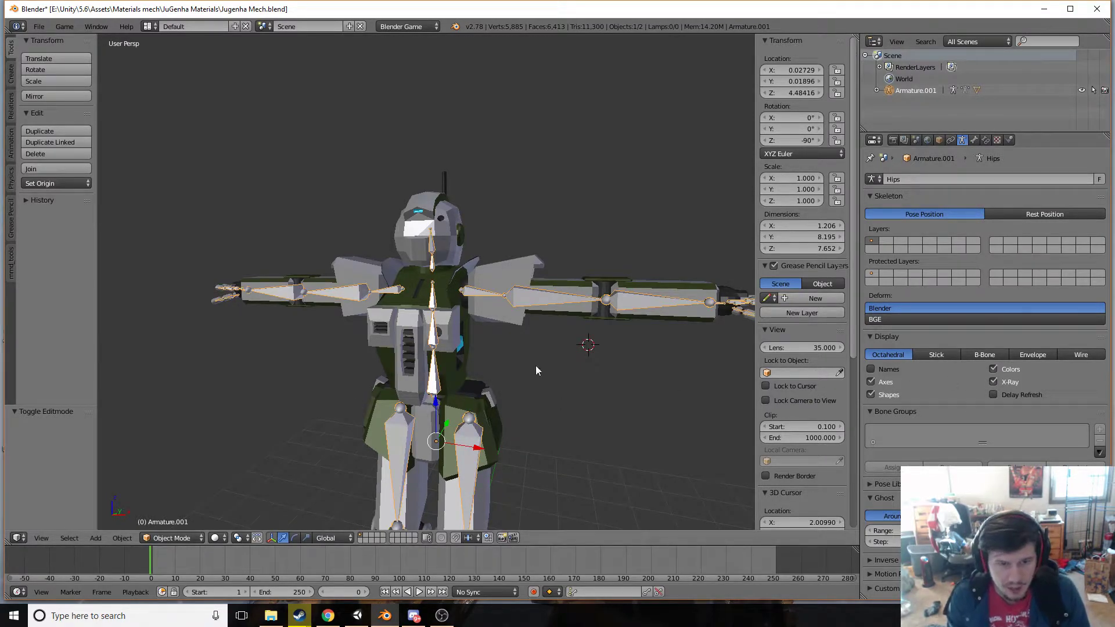
{"action": "right_click", "coordinate": [559, 364]}
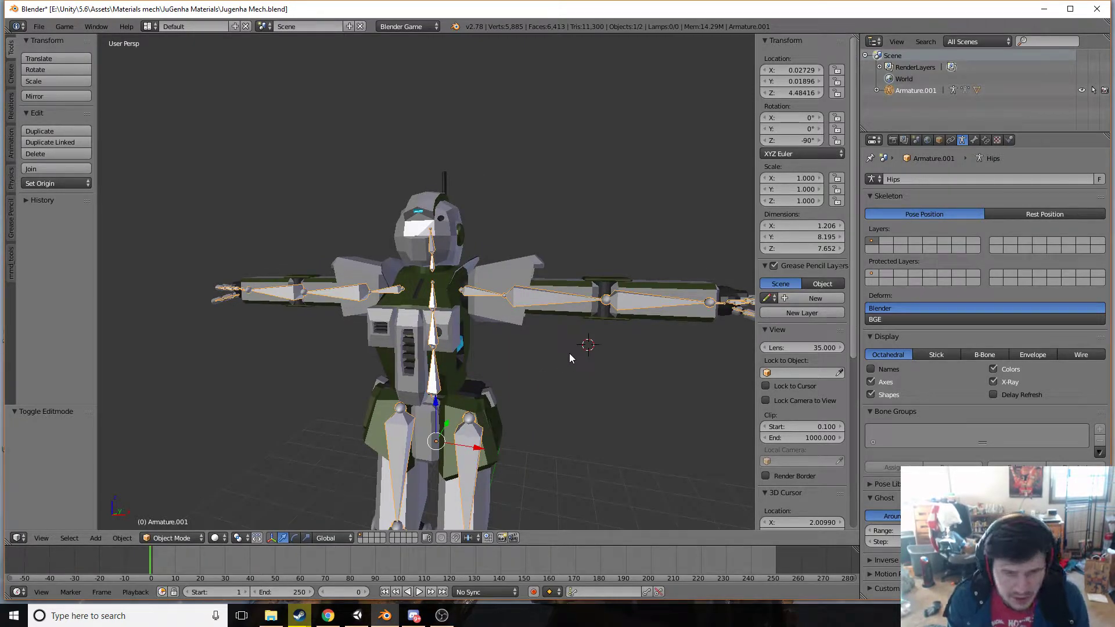
Fly around the mech to examine how the armature bones sit in its torso, arms, hips and legs
{"action": "key", "text": "shift+g"}
{"action": "left_click", "coordinate": [672, 406]}
{"action": "key", "text": "shift+f"}
{"action": "key", "text": "w"}
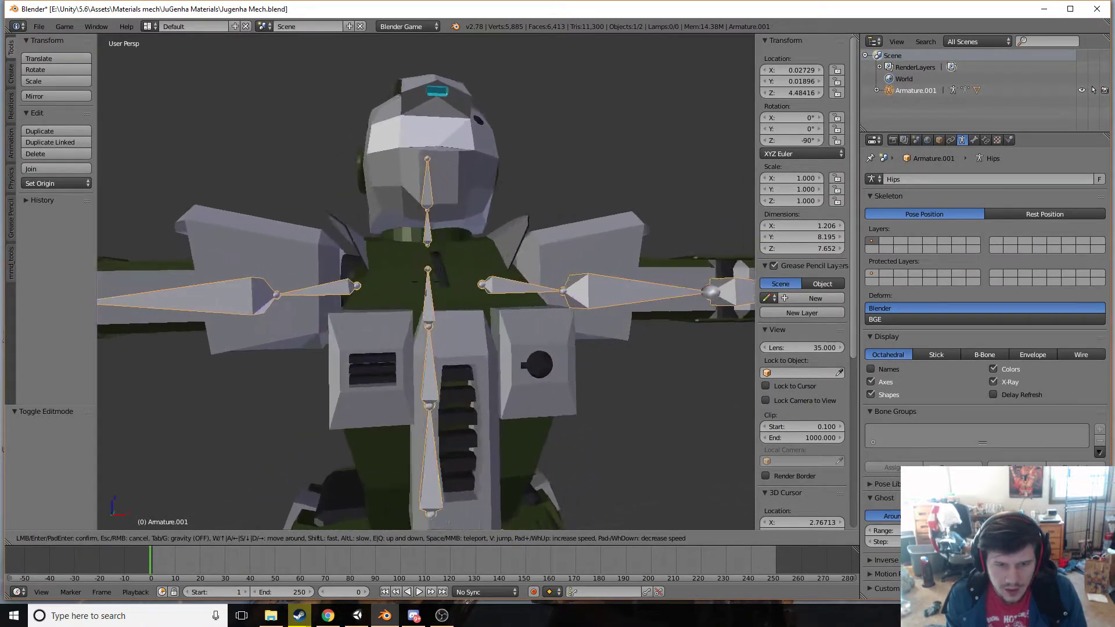
{"action": "key", "text": "s"}
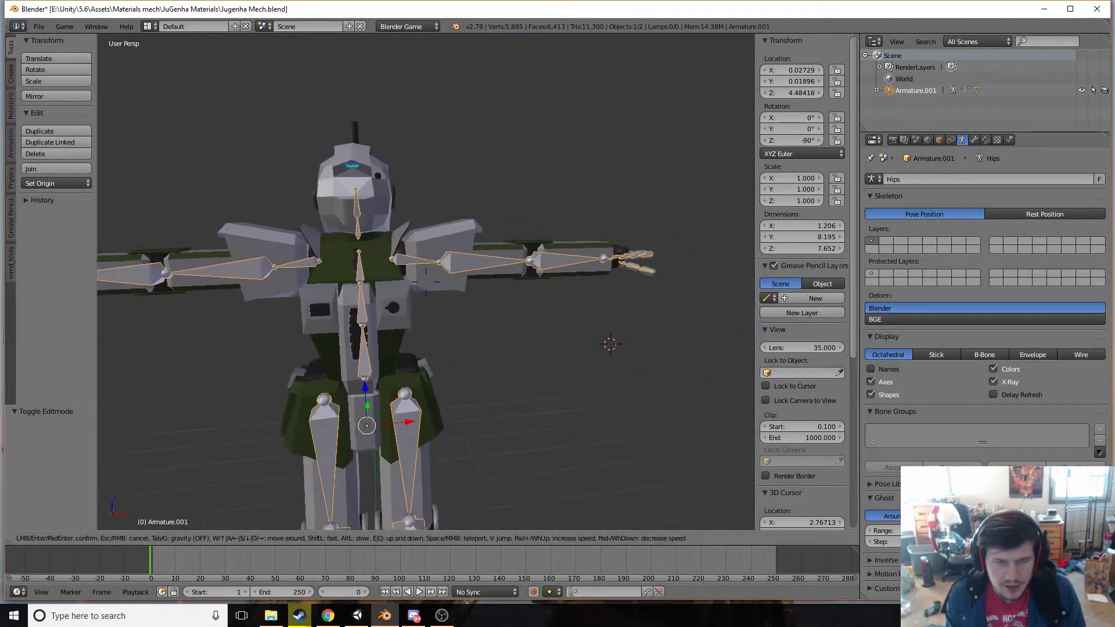
{"action": "key", "text": "s"}
{"action": "key", "text": "d"}
{"action": "key", "text": "d"}
{"action": "key", "text": "w"}
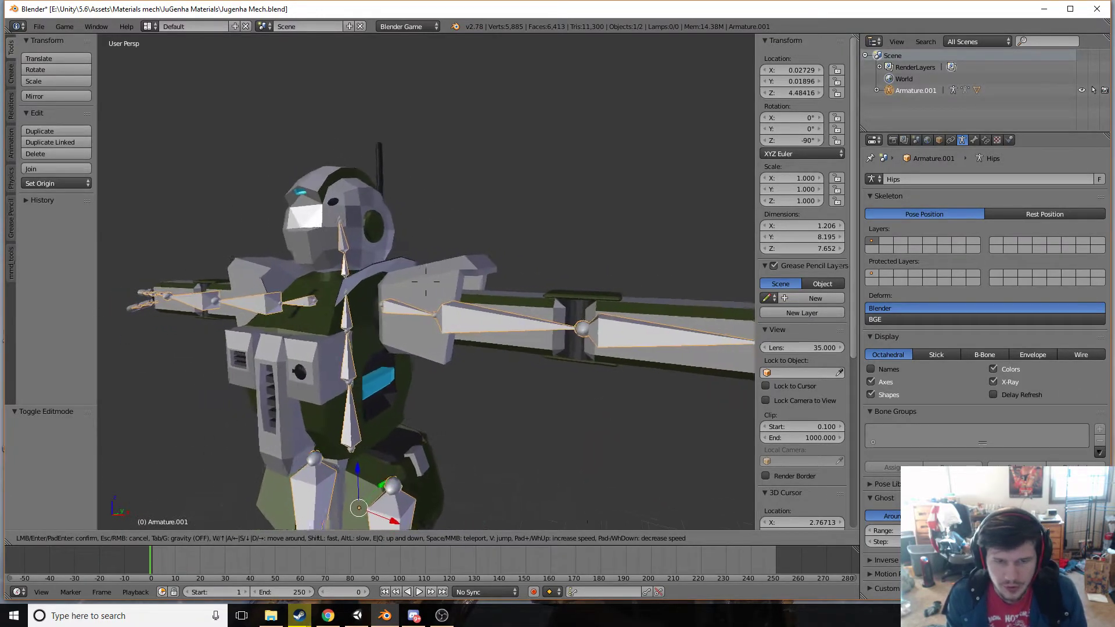
{"action": "key", "text": "s"}
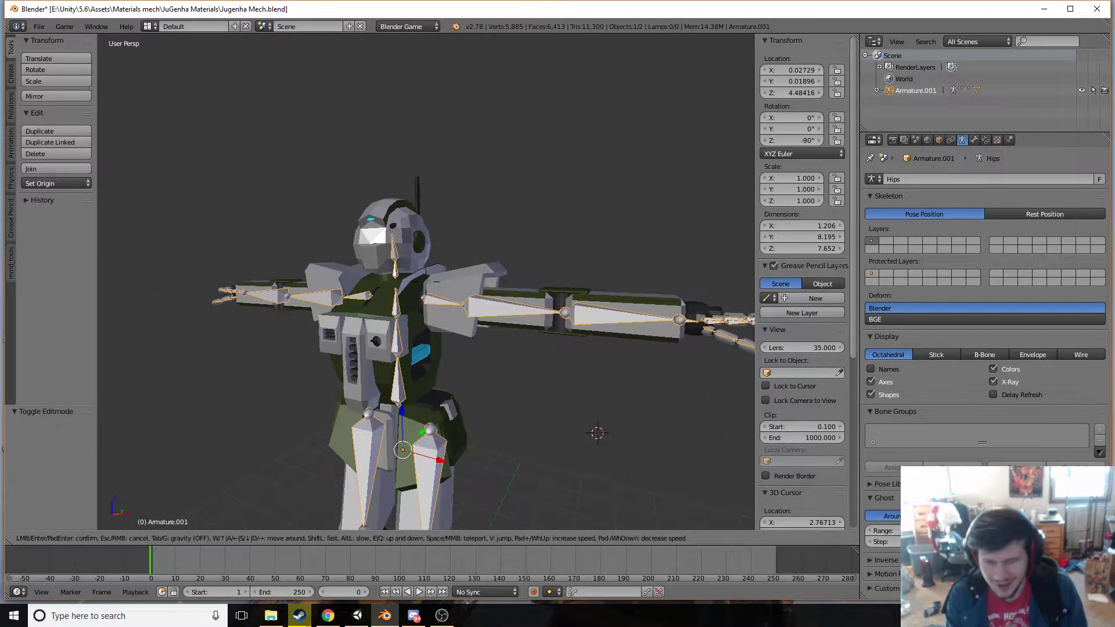
{"action": "key", "text": "w"}
{"action": "key", "text": "w"}
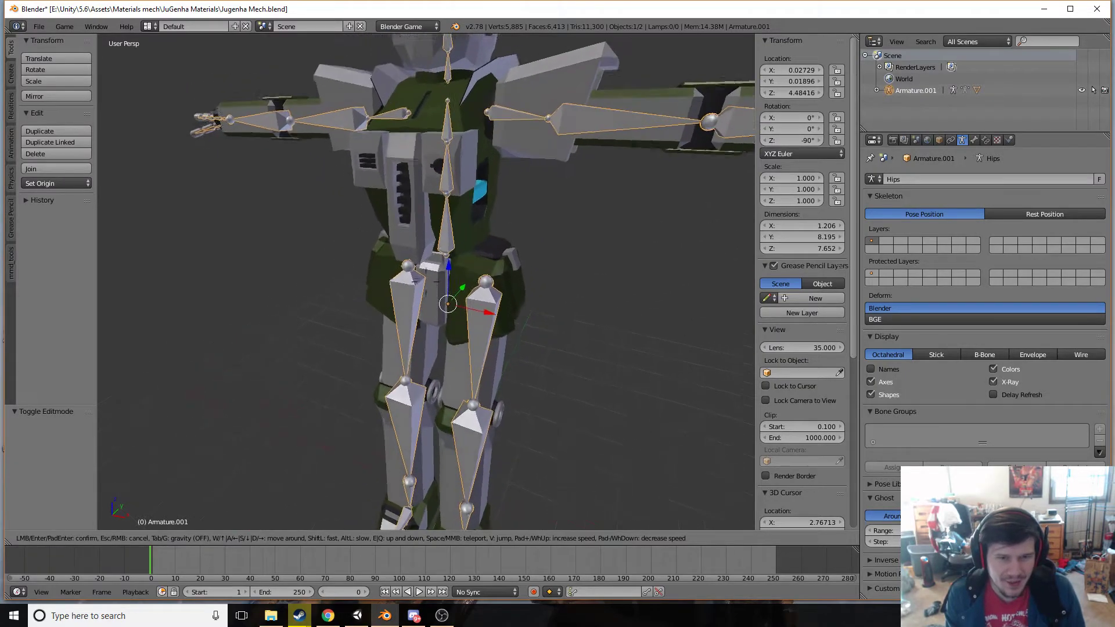
{"action": "key", "text": "d"}
{"action": "key", "text": "s"}
{"action": "key", "text": "a"}
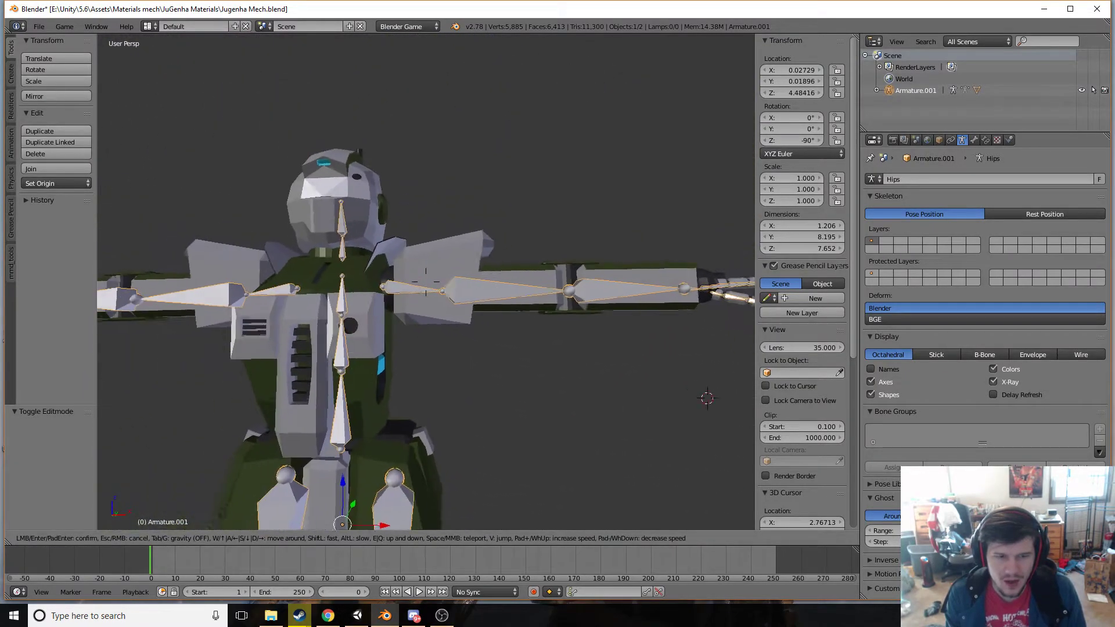
{"action": "key", "text": "s"}
{"action": "key", "text": "a"}
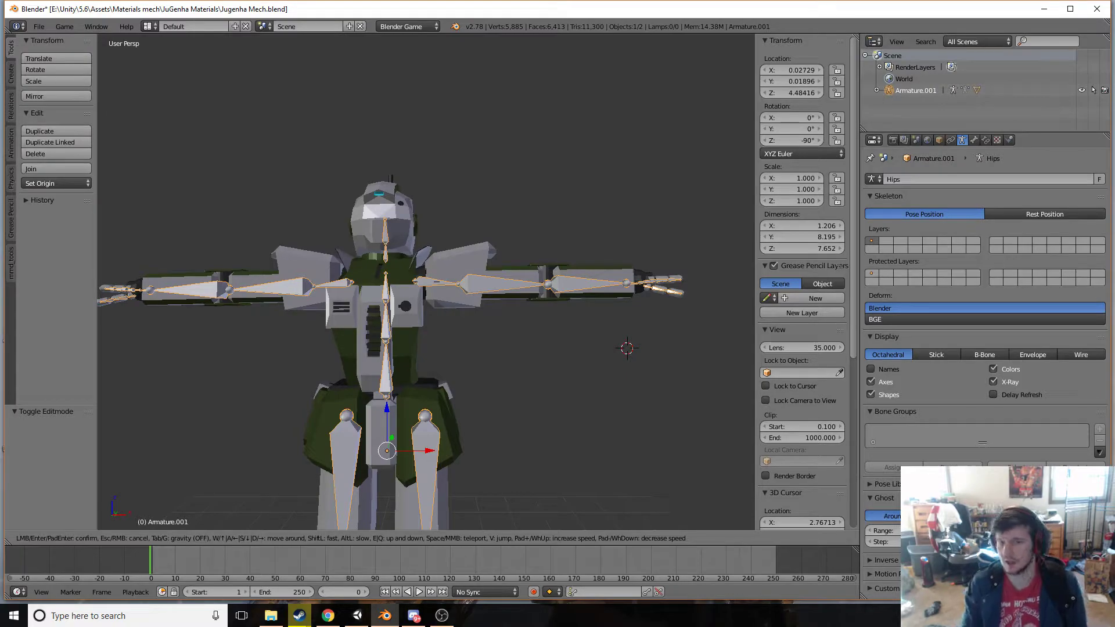
{"action": "key", "text": "w"}
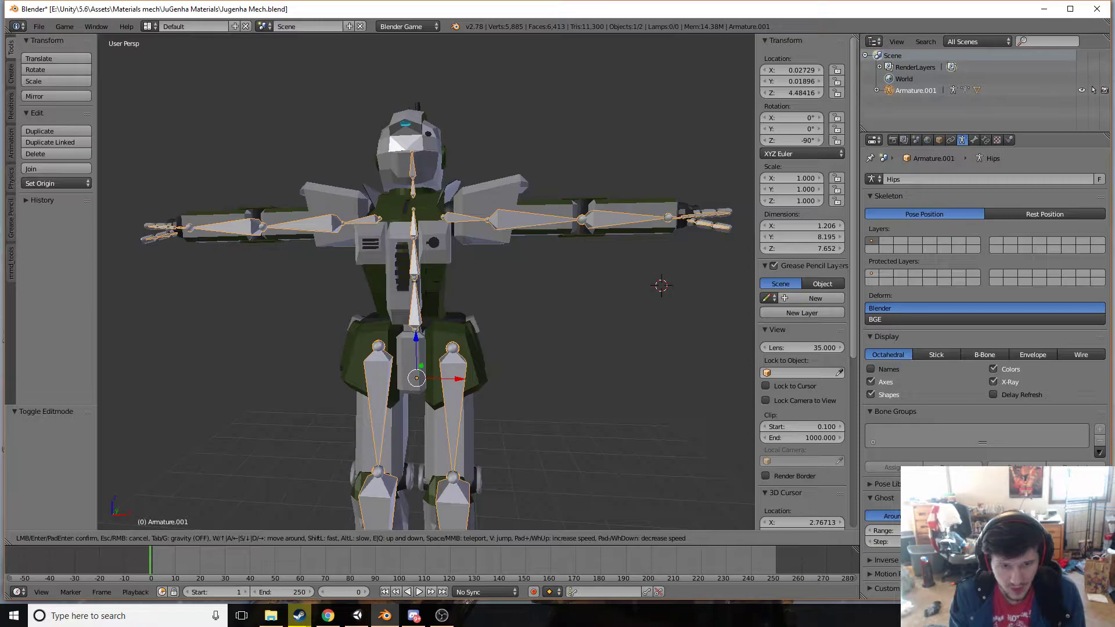
{"action": "key", "text": "w"}
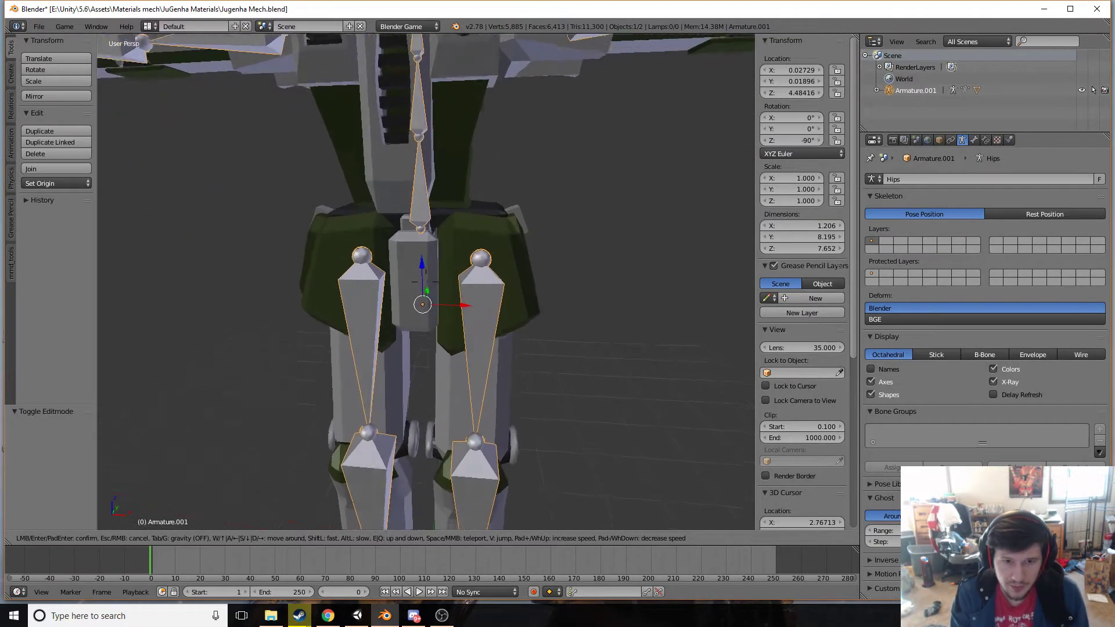
{"action": "key", "text": "s"}
{"action": "left_click", "coordinate": [425, 282]}
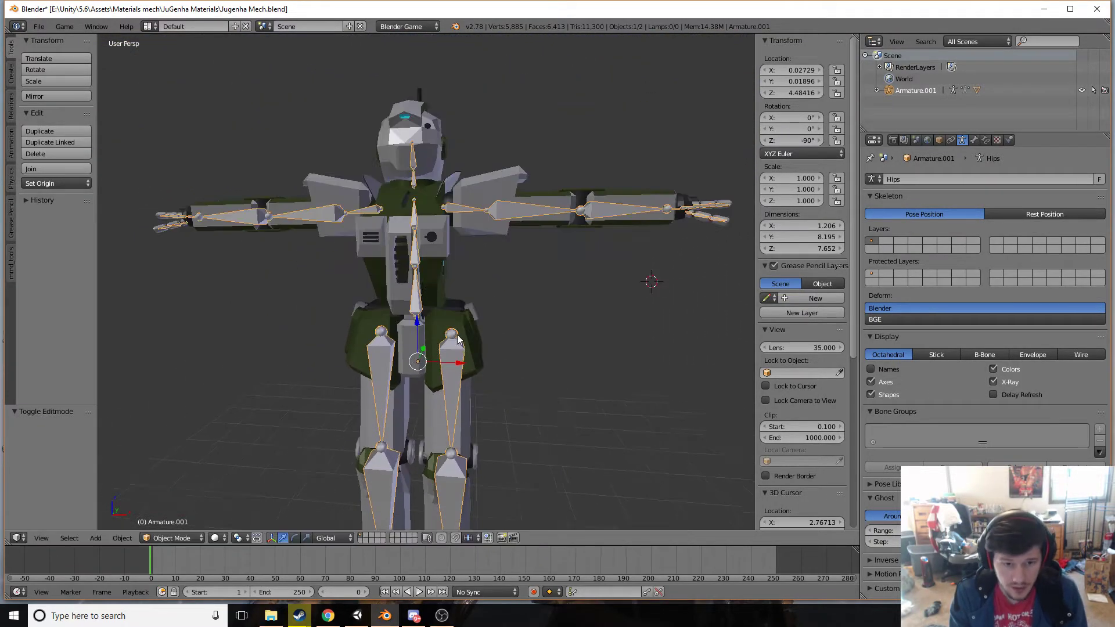
Select the mech mesh, inspect the bones around its hips and legs up close, and reselect the armature
{"action": "right_click", "coordinate": [426, 282]}
{"action": "key", "text": "shift+f"}
{"action": "key", "text": "w"}
{"action": "key", "text": "s"}
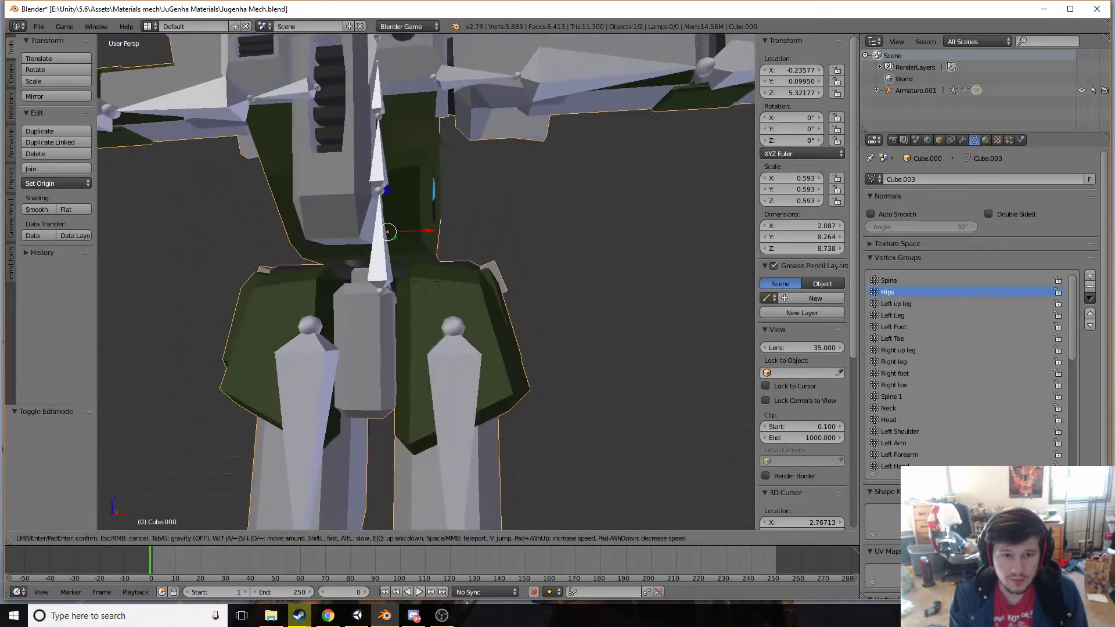
{"action": "key", "text": "Return"}
{"action": "key", "text": "shift+f"}
{"action": "key", "text": "w"}
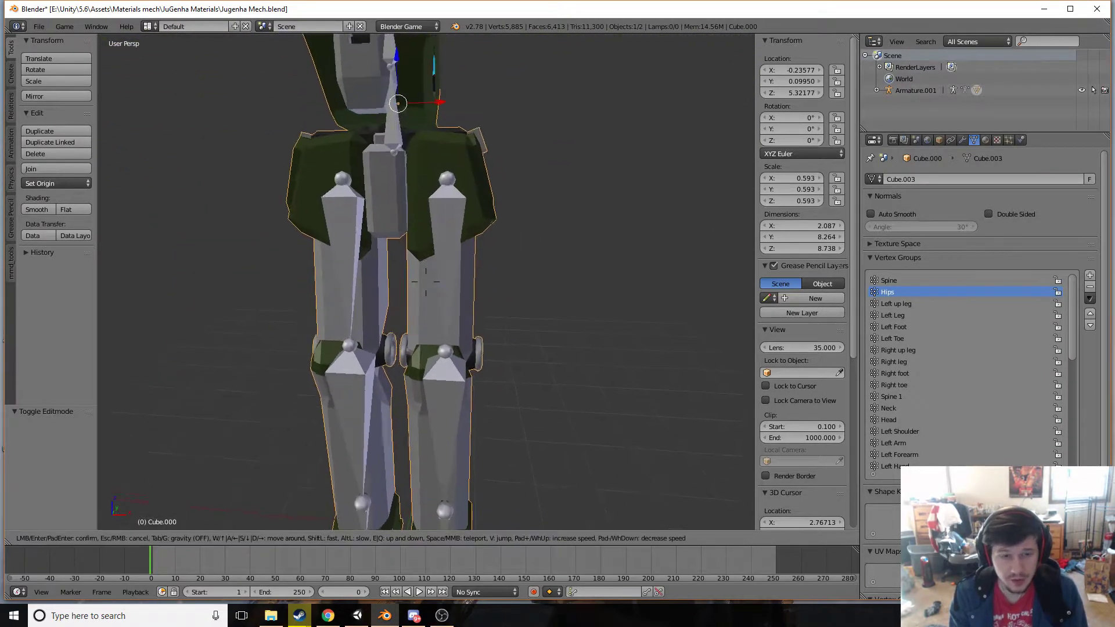
{"action": "key", "text": "s"}
{"action": "left_click", "coordinate": [427, 281]}
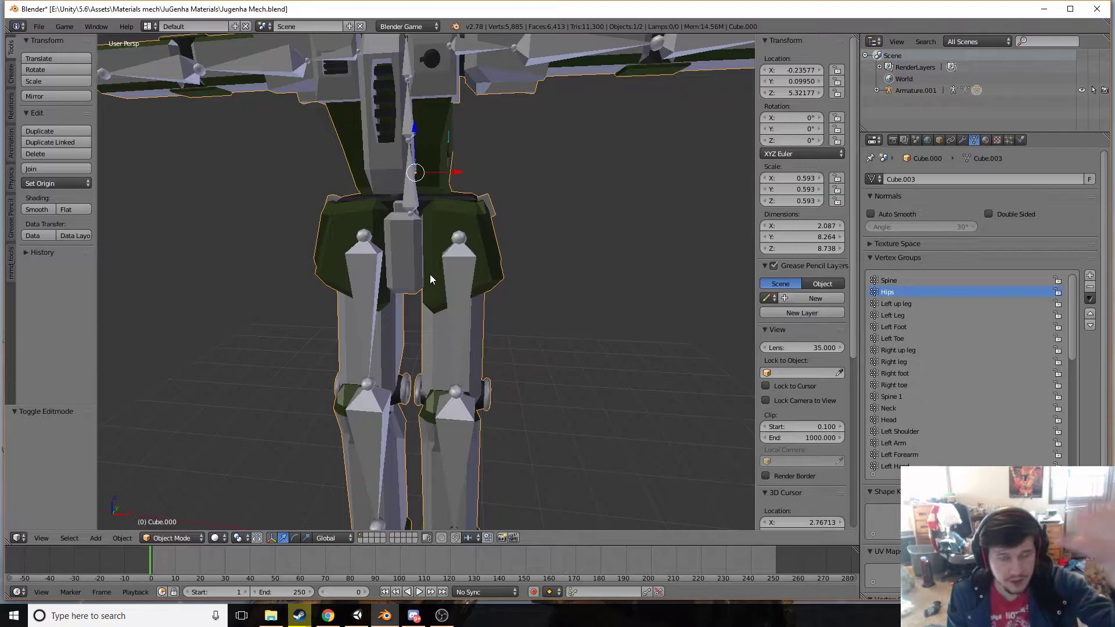
{"action": "left_click", "coordinate": [463, 264]}
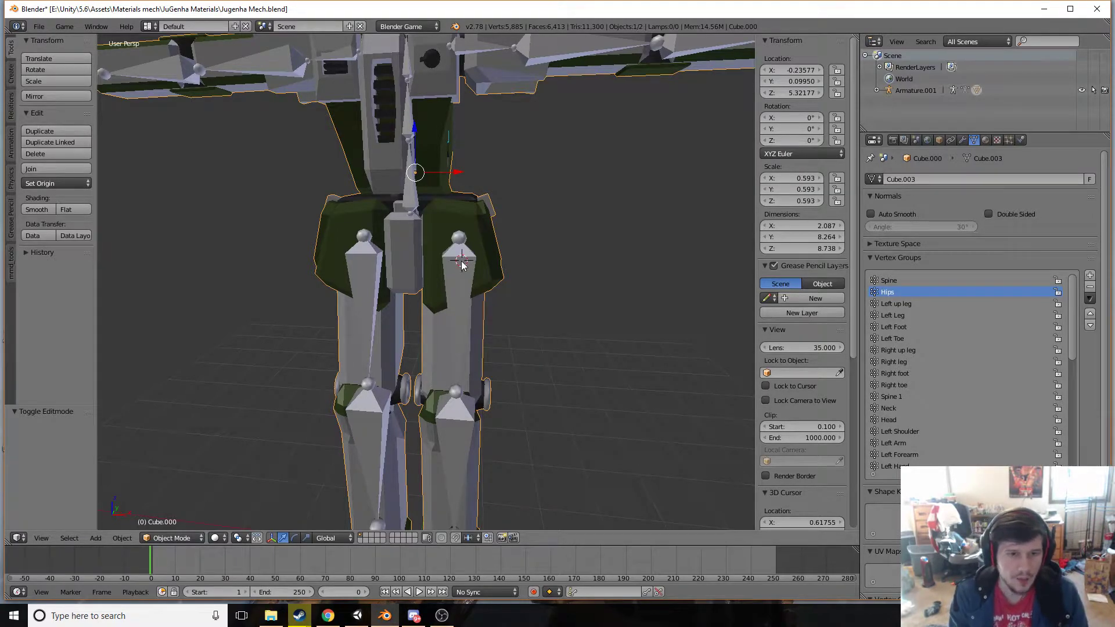
{"action": "right_click", "coordinate": [461, 264]}
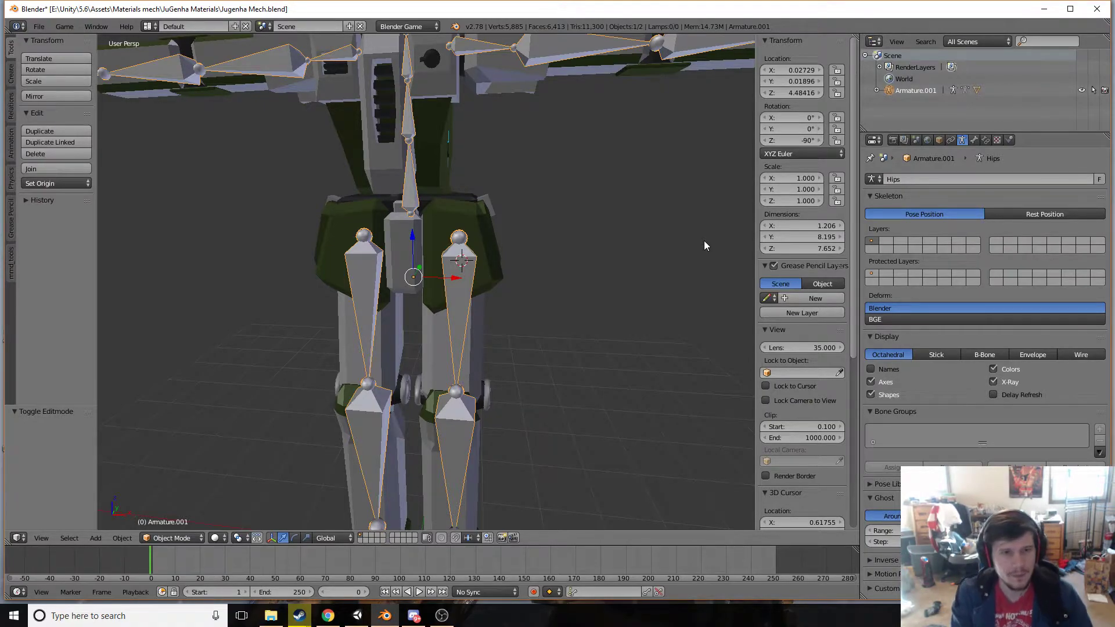
Put the armature into Edit Mode and select the left upper leg bone
{"action": "left_click", "coordinate": [608, 285]}
{"action": "key", "text": "shift+f"}
{"action": "key", "text": "w"}
{"action": "key", "text": "s"}
{"action": "key", "text": "w"}
{"action": "key", "text": "a"}
{"action": "key", "text": "s"}
{"action": "left_click", "coordinate": [427, 281]}
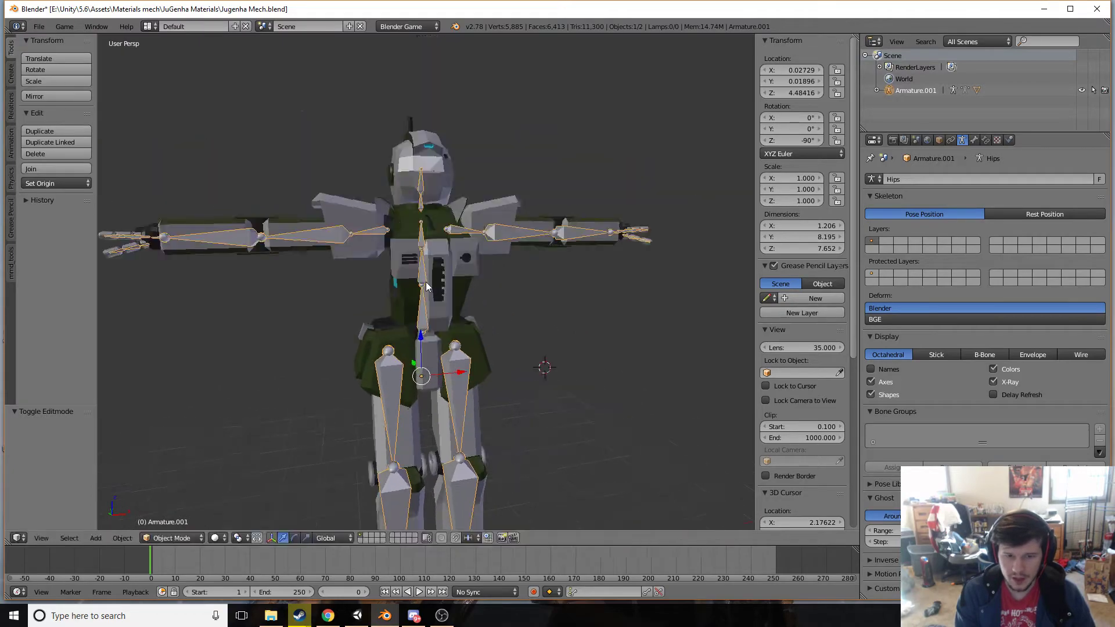
{"action": "right_click", "coordinate": [460, 373]}
{"action": "key", "text": "Tab"}
{"action": "right_click", "coordinate": [459, 367]}
{"action": "key", "text": "Tab"}
{"action": "right_click", "coordinate": [459, 368]}
{"action": "key", "text": "Tab"}
{"action": "right_click", "coordinate": [458, 367]}
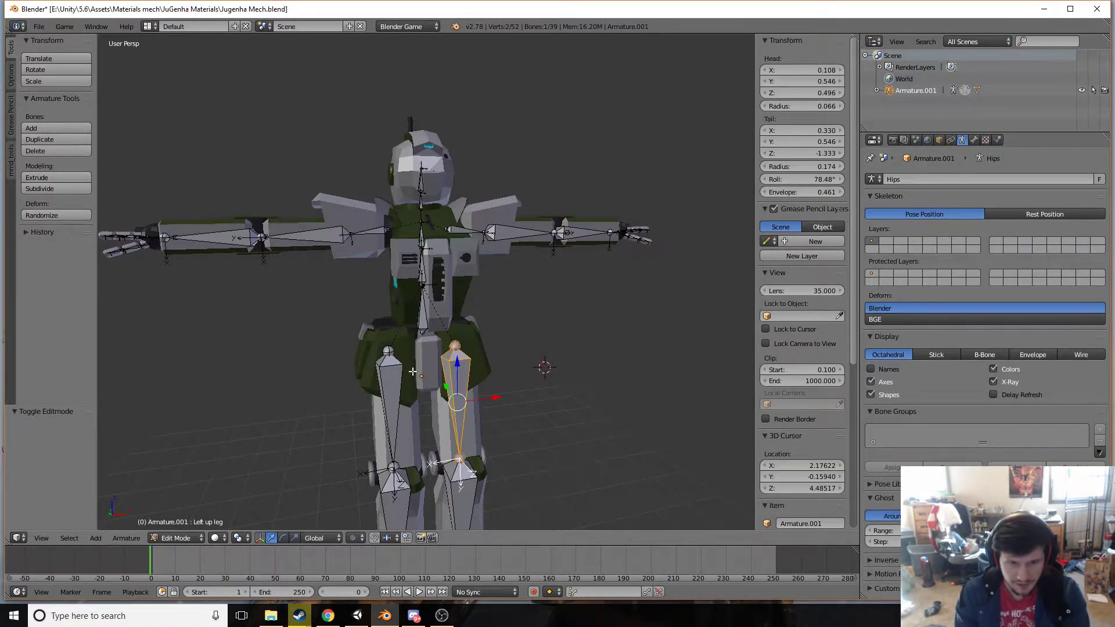
Pick the right upper leg, hips, spine, left arm, left forearm and left shoulder bones in turn to review the bone chain
{"action": "right_click", "coordinate": [404, 368]}
{"action": "right_click", "coordinate": [429, 308]}
{"action": "right_click", "coordinate": [425, 266]}
{"action": "right_click", "coordinate": [422, 227]}
{"action": "right_click", "coordinate": [424, 237]}
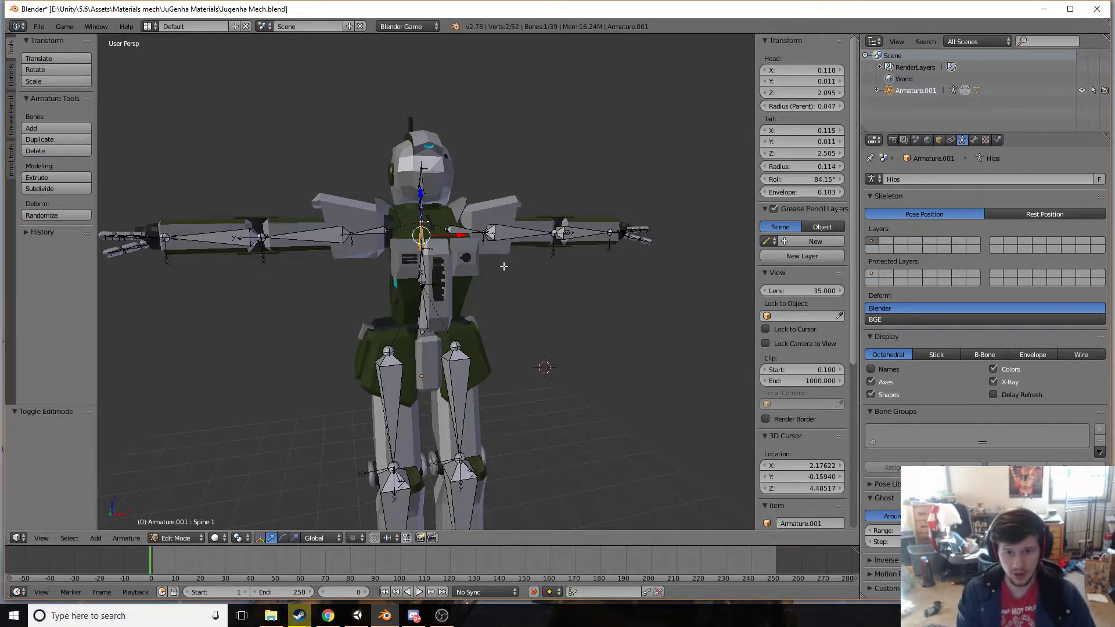
{"action": "right_click", "coordinate": [510, 238]}
{"action": "right_click", "coordinate": [572, 231]}
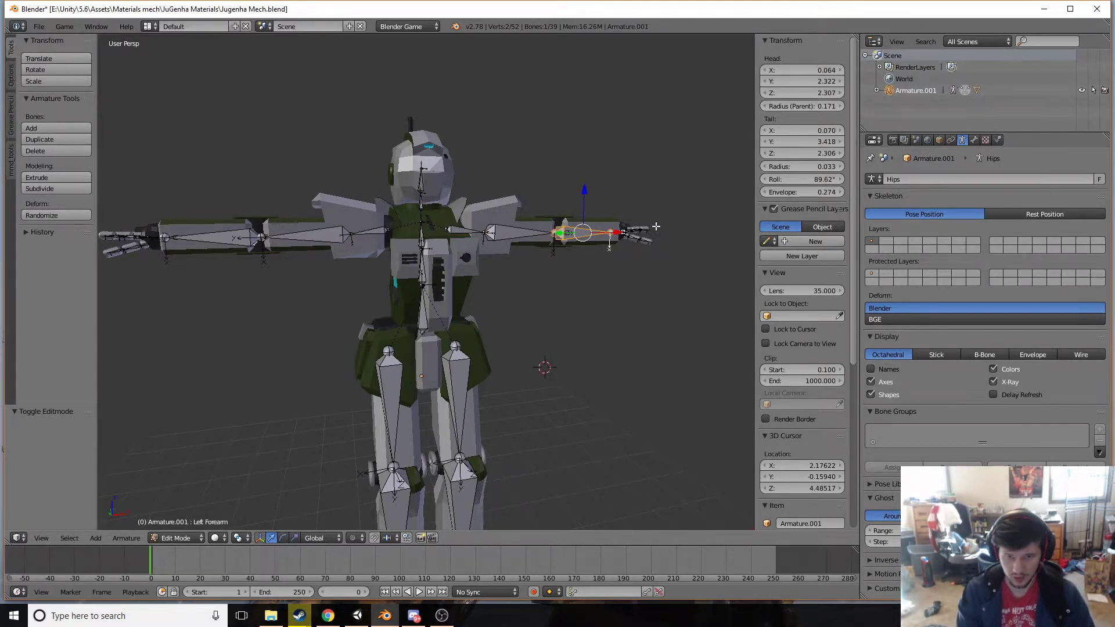
{"action": "right_click", "coordinate": [452, 227]}
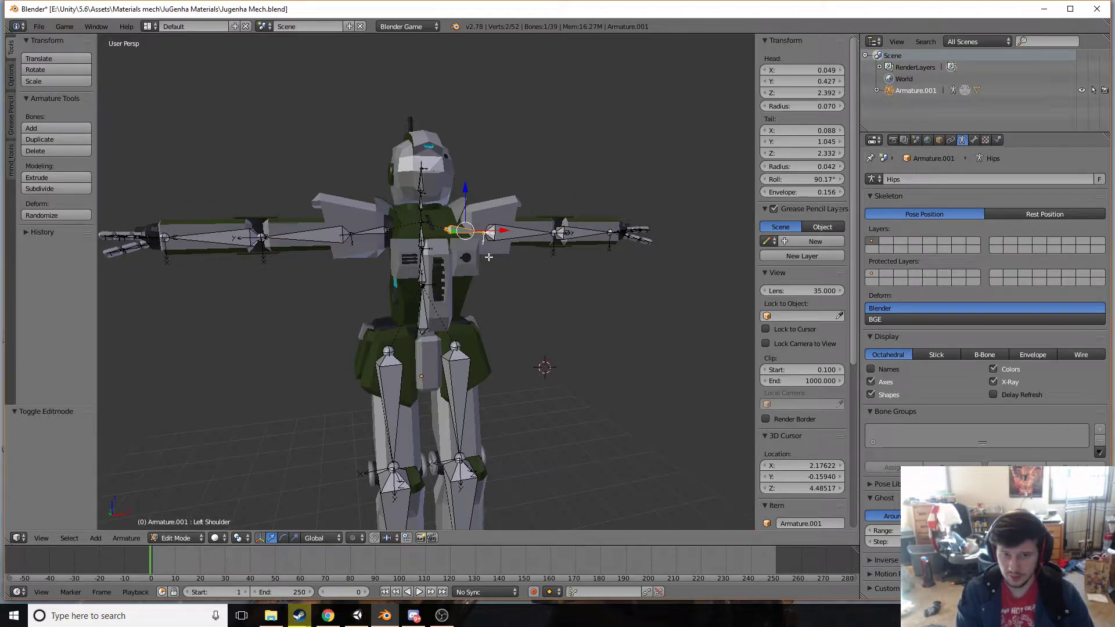
Examine the hip area from behind and in front, picking the right upper leg bone and the Hips bone
{"action": "key", "text": "shift+f"}
{"action": "key", "text": "w"}
{"action": "key", "text": "a"}
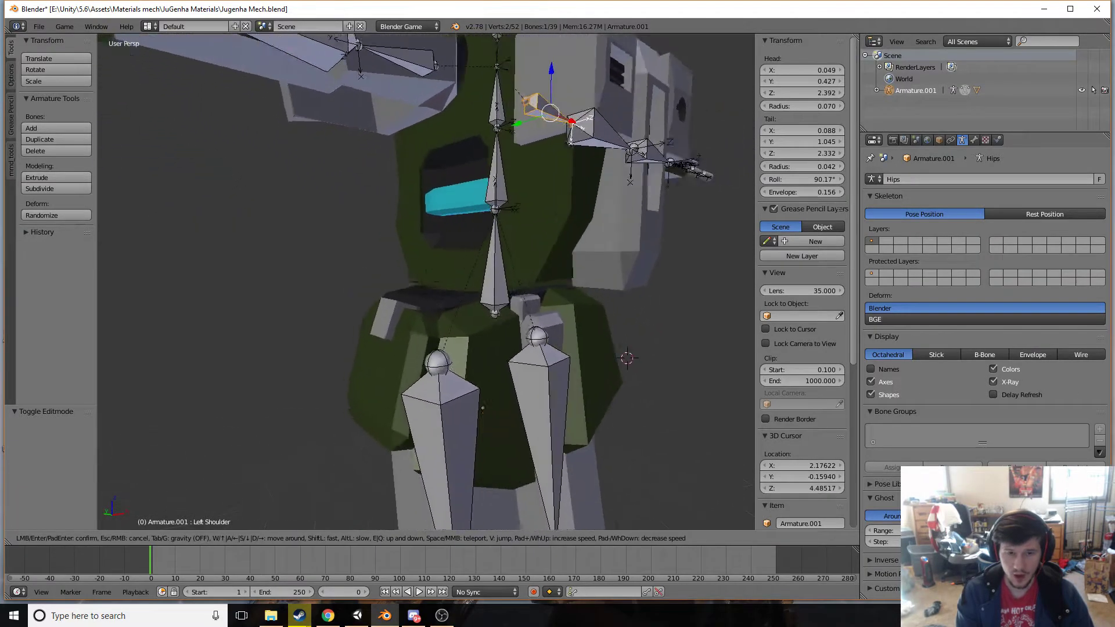
{"action": "key", "text": "s"}
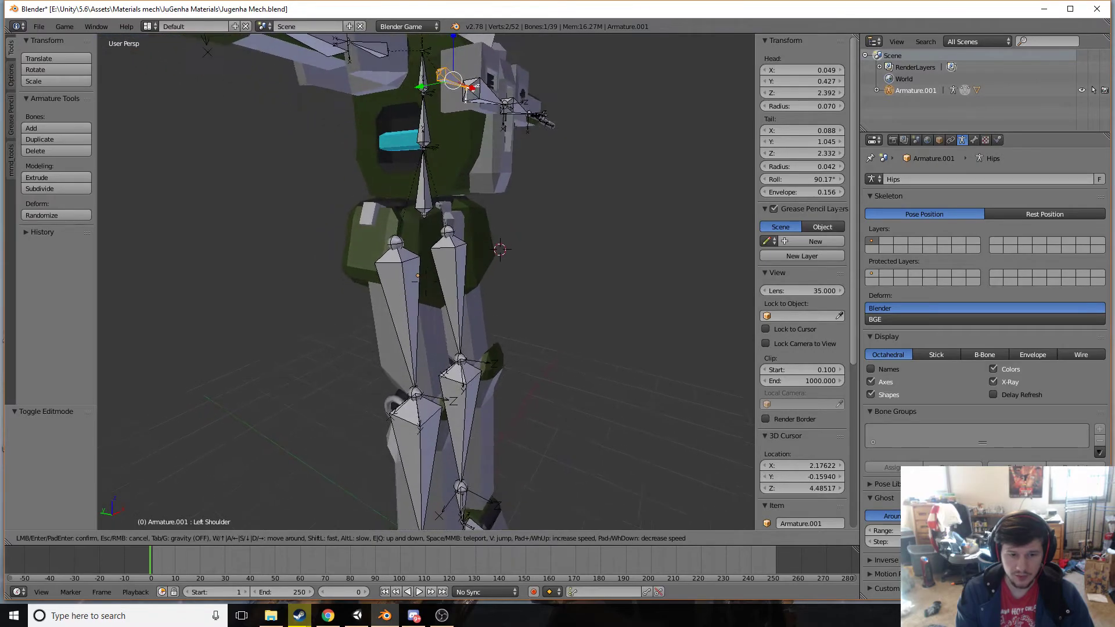
{"action": "left_click", "coordinate": [408, 266]}
{"action": "right_click", "coordinate": [384, 285]}
{"action": "key", "text": "shift+f"}
{"action": "key", "text": "w"}
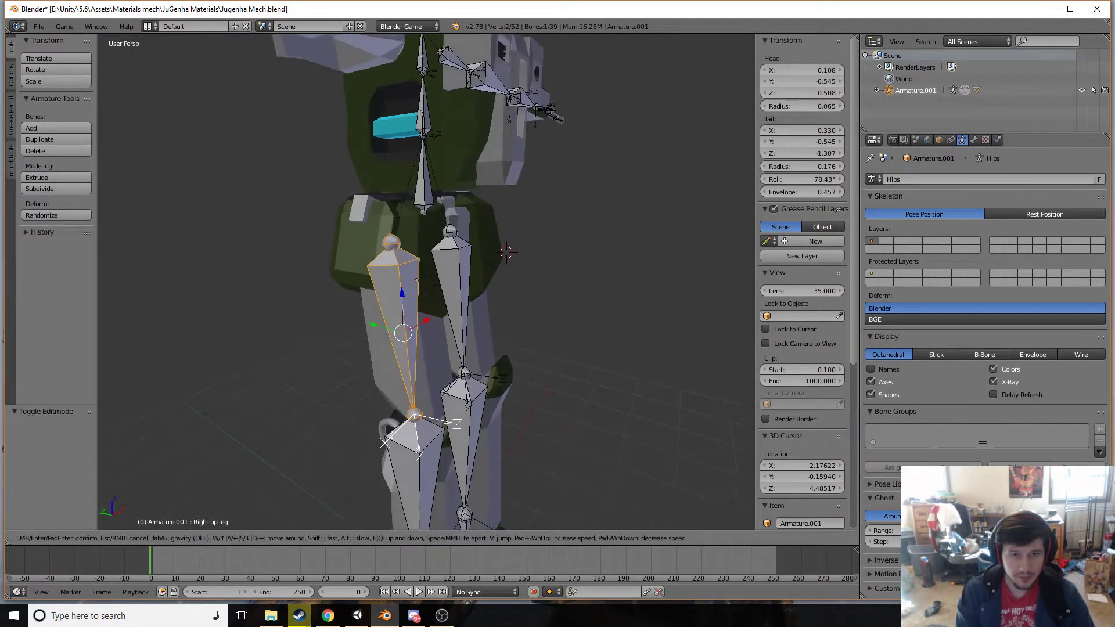
{"action": "key", "text": "s"}
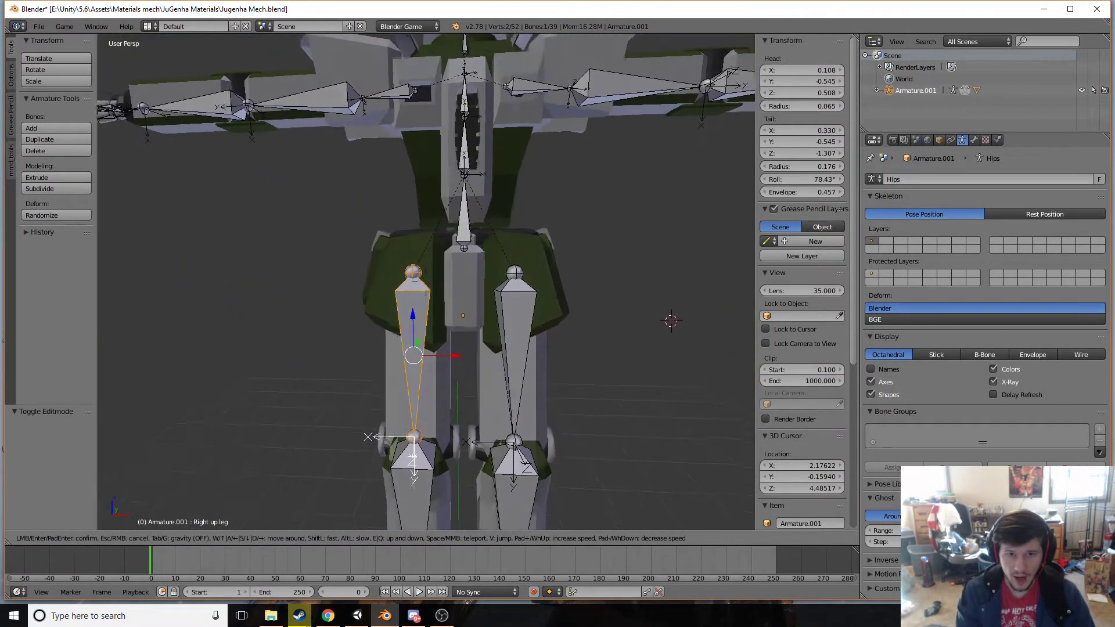
{"action": "left_click", "coordinate": [425, 281]}
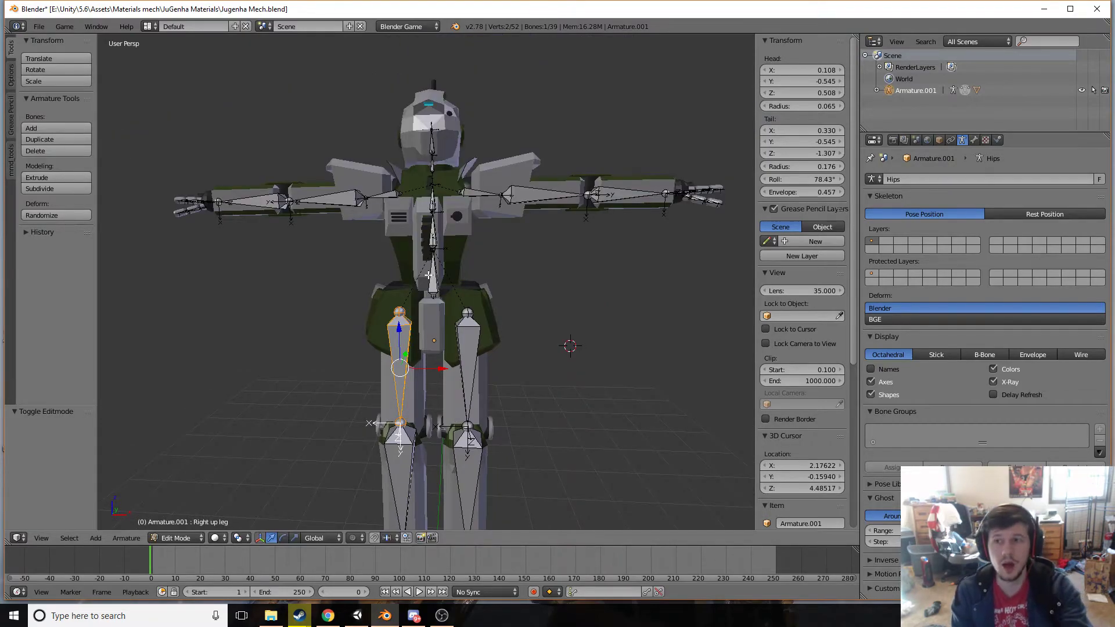
{"action": "right_click", "coordinate": [433, 282]}
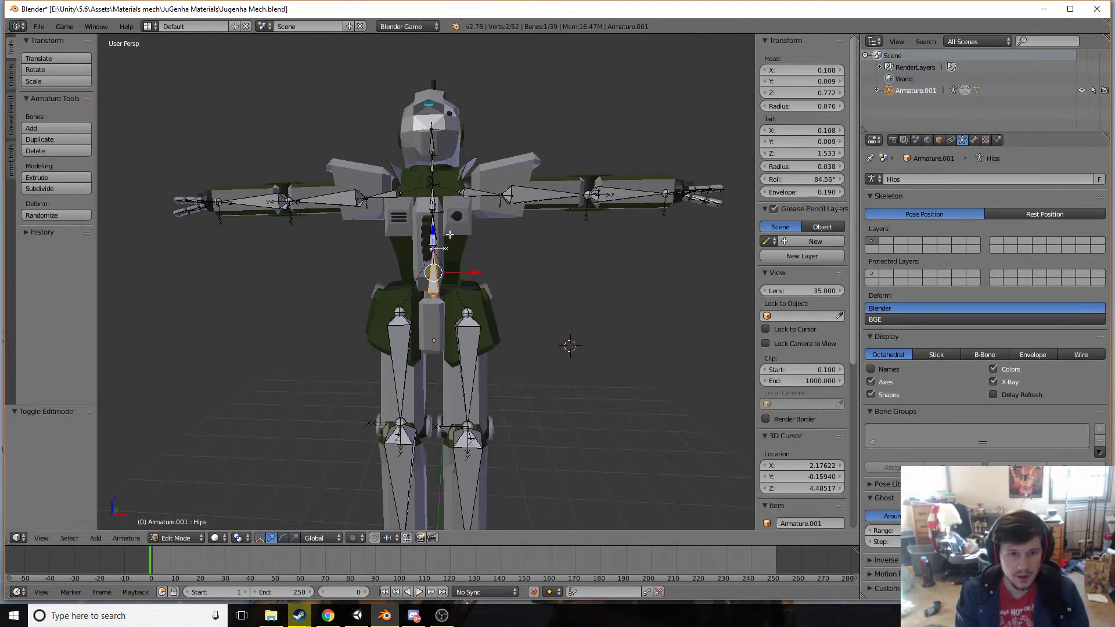
Try moving the Hips bone and the Spine bone along Z, cancelling each move
{"action": "left_click_drag", "start_coordinate": [432, 232], "coordinate": [507, 332]}
{"action": "right_click", "coordinate": [505, 329]}
{"action": "right_click", "coordinate": [431, 216]}
{"action": "key", "text": "g"}
{"action": "key", "text": "z"}
{"action": "key", "text": "Escape"}
Select the head joints of both upper leg bones, try moving them up along Z, and undo the move
{"action": "key", "text": "shift+f"}
{"action": "key", "text": "w"}
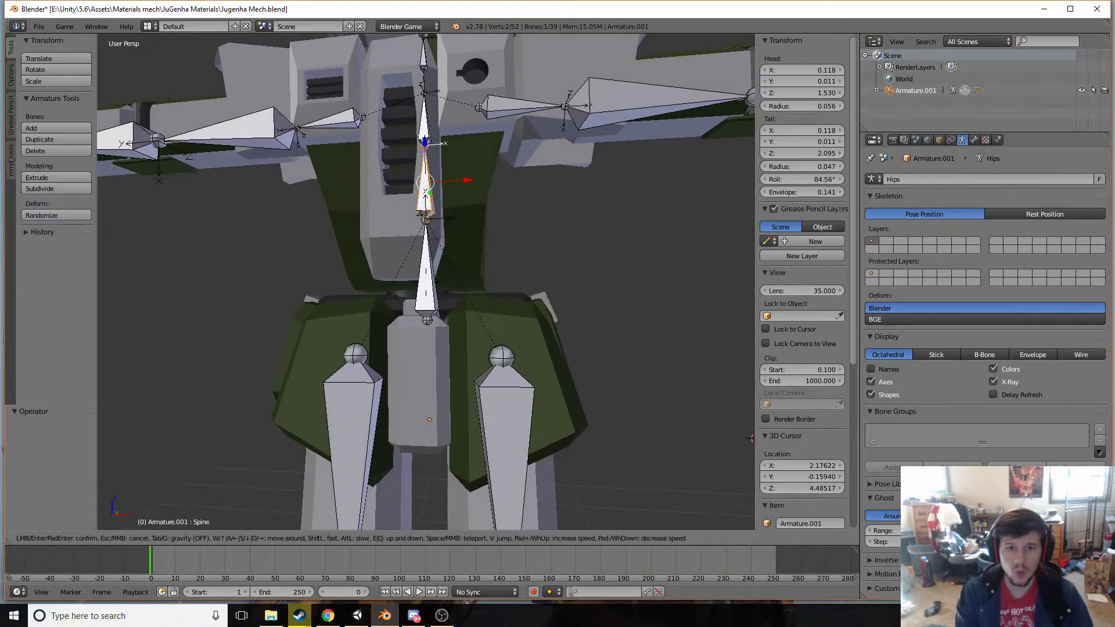
{"action": "key", "text": "Escape"}
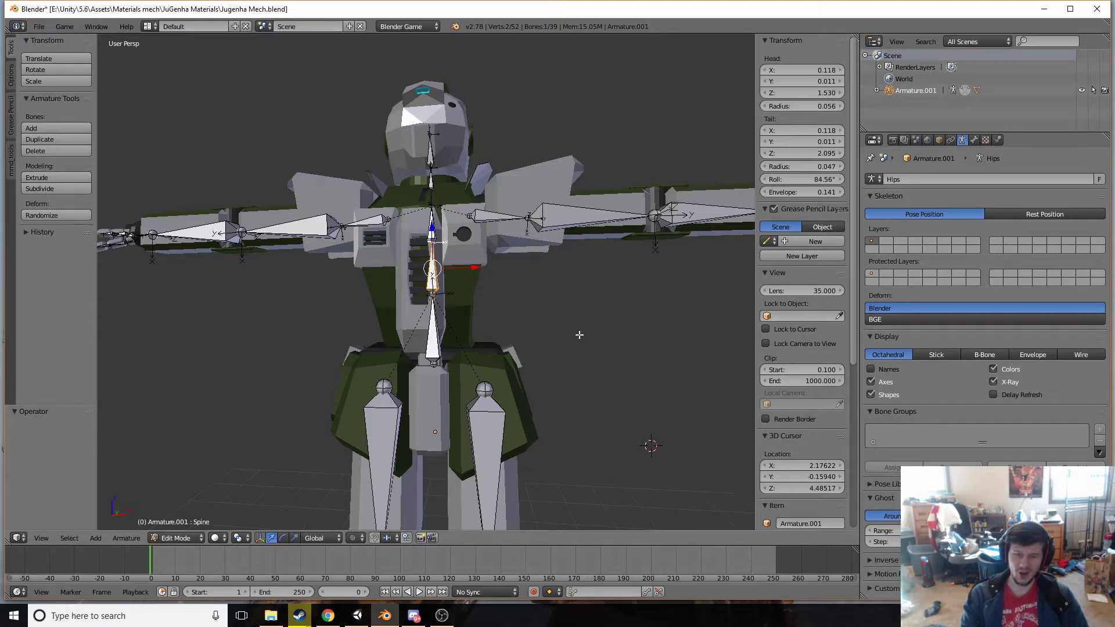
{"action": "left_click", "coordinate": [485, 391]}
{"action": "right_click", "coordinate": [485, 390]}
{"action": "right_click", "coordinate": [377, 394], "text": "shift"}
{"action": "mouse_move", "coordinate": [433, 348]}
{"action": "left_mouse_down"}
{"action": "mouse_move", "coordinate": [436, 309]}
{"action": "mouse_move", "coordinate": [441, 333]}
{"action": "left_mouse_up"}
{"action": "key", "text": "ctrl+z"}
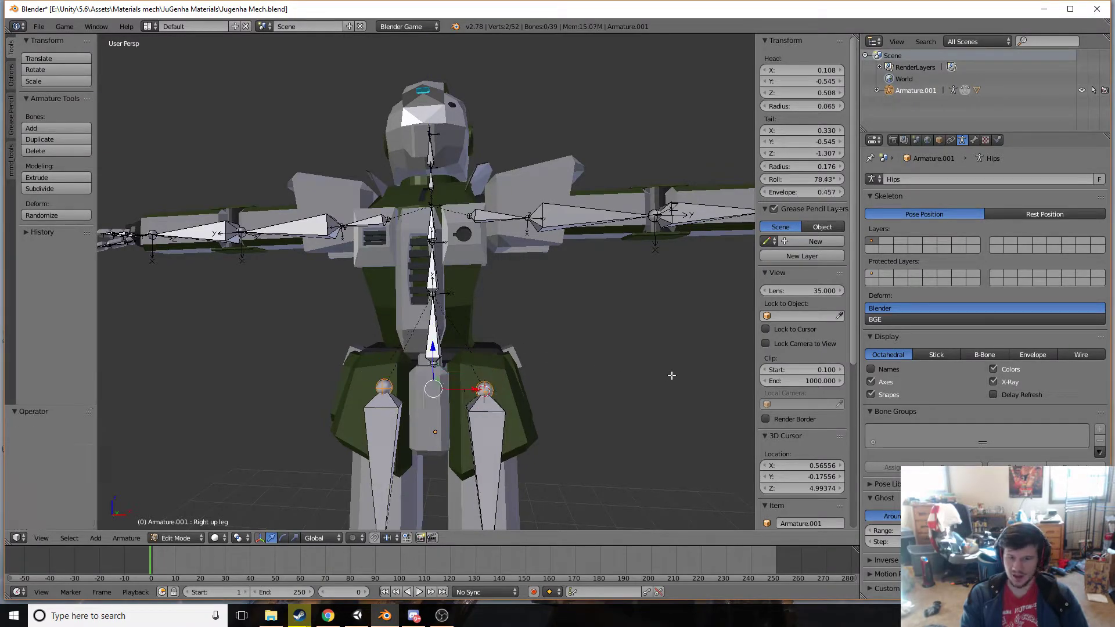
Try raising both upper leg head joints about 1.159 units along Z, then undo the move
{"action": "key", "text": "g"}
{"action": "key", "text": "z"}
{"action": "left_click", "coordinate": [450, 241]}
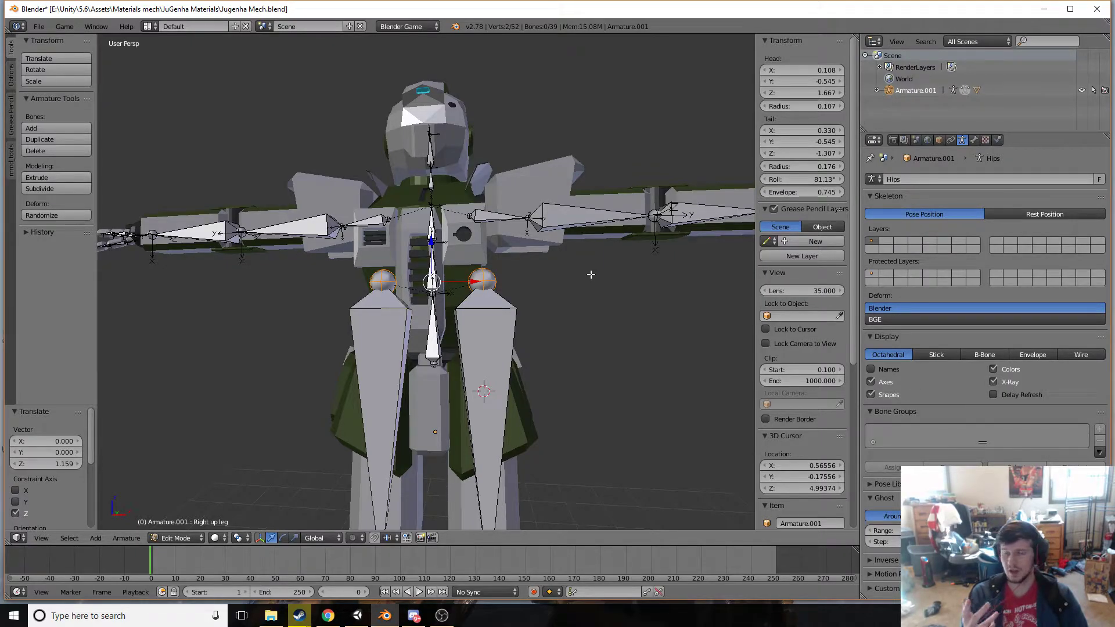
{"action": "key", "text": "ctrl+z"}
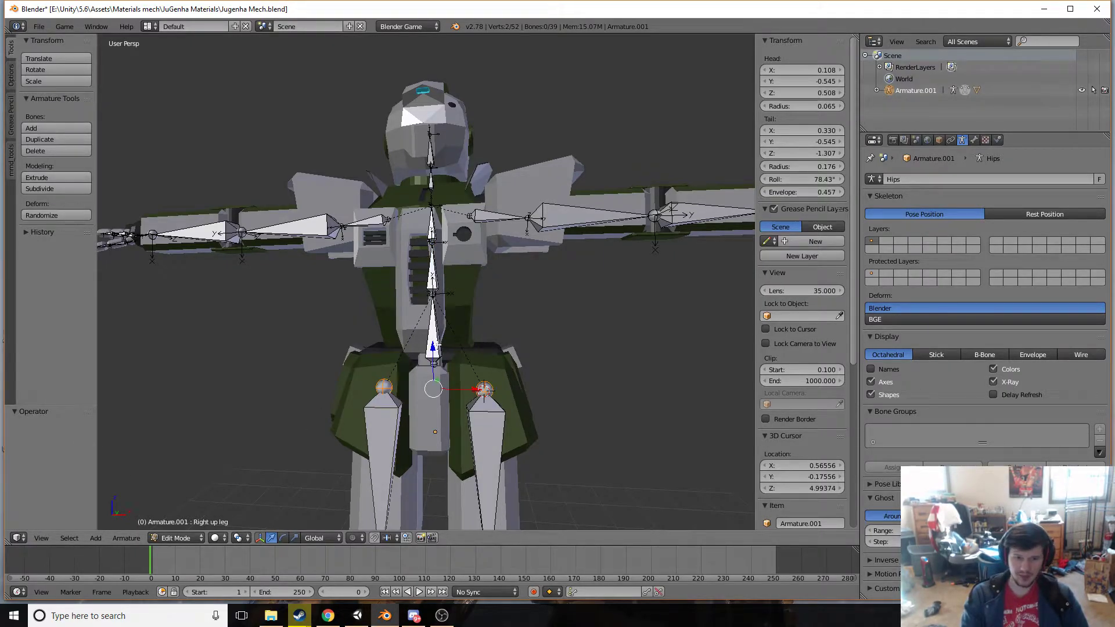
Try another move of both upper leg head joints along Z, then undo it
{"action": "key", "text": "g"}
{"action": "key", "text": "z"}
{"action": "left_click", "coordinate": [434, 332]}
{"action": "key", "text": "ctrl+z"}
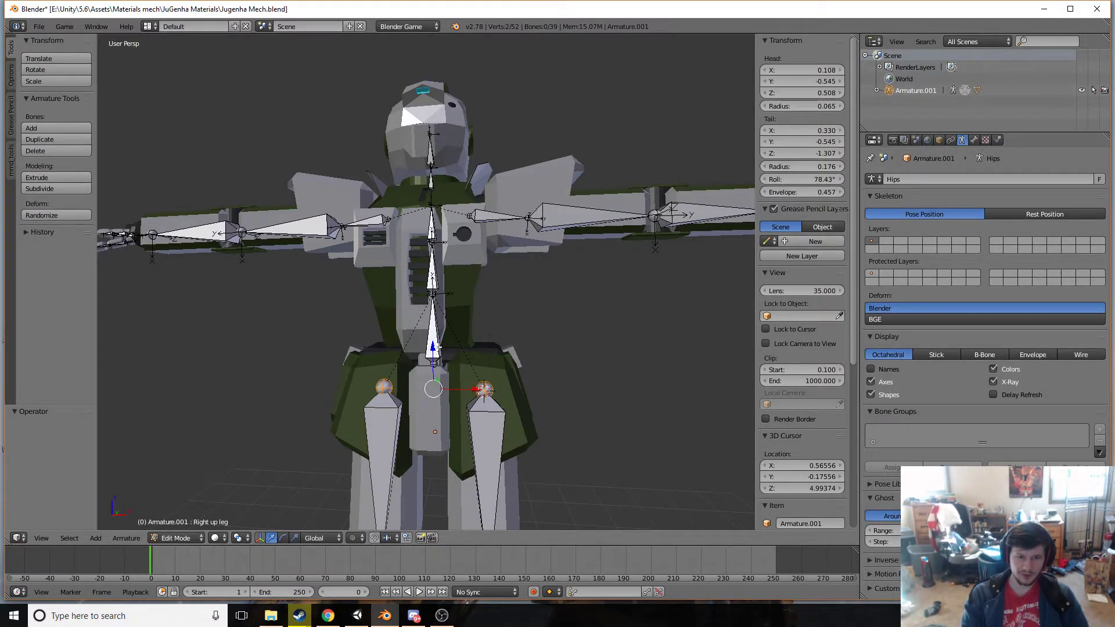
Raise the head joints of both upper leg bones by 0.358 along Z
{"action": "key", "text": "g"}
{"action": "key", "text": "z"}
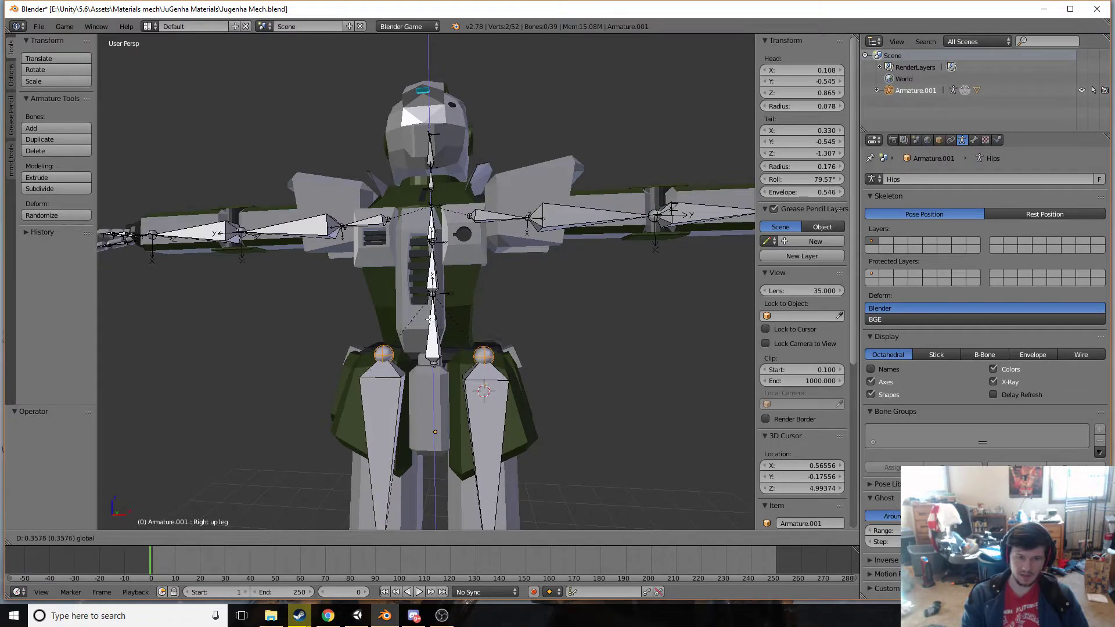
{"action": "left_click", "coordinate": [428, 319]}
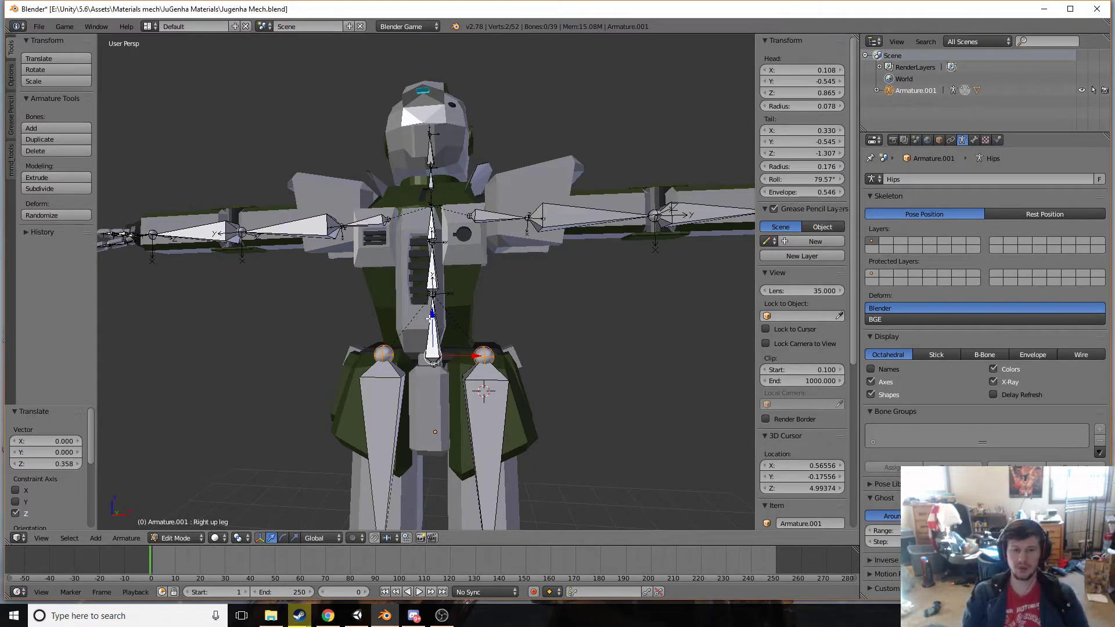
Pick each upper leg bone in turn and check the bone properties before returning to the armature data settings
{"action": "right_click", "coordinate": [492, 391]}
{"action": "right_click", "coordinate": [402, 390]}
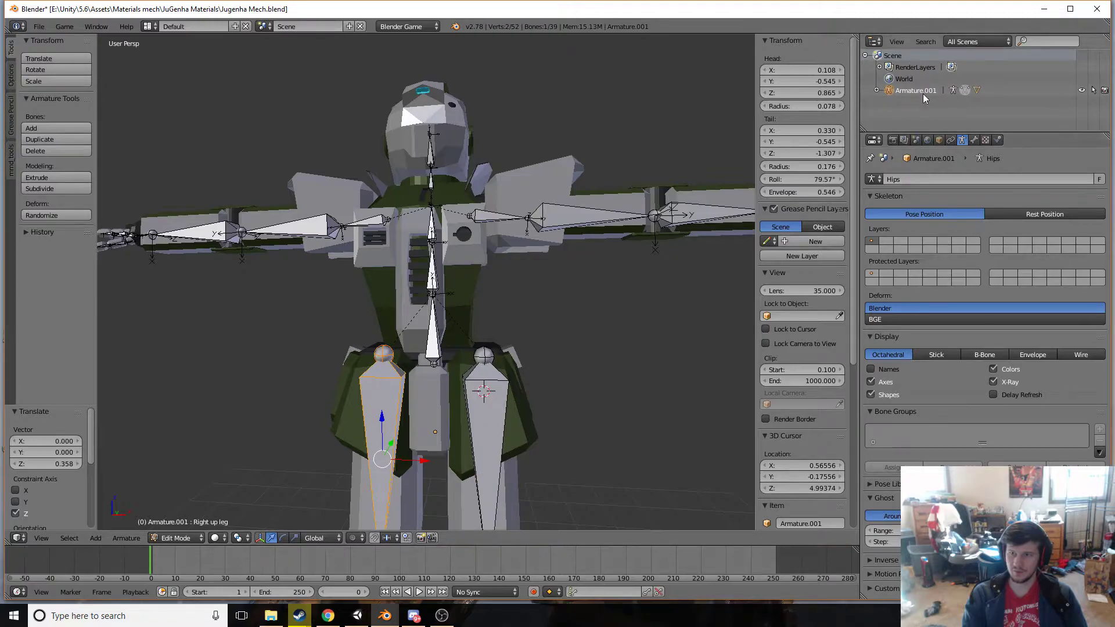
{"action": "left_click", "coordinate": [973, 140]}
{"action": "left_click", "coordinate": [963, 140]}
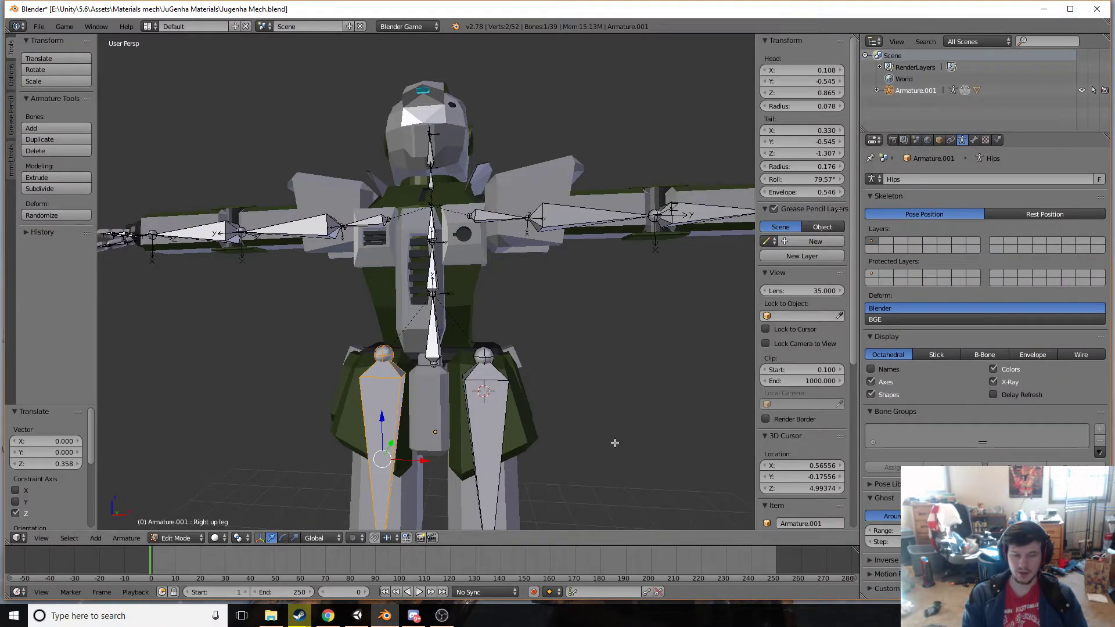
Select both upper leg head joints, try raising them further along Z, and undo the move
{"action": "right_click", "coordinate": [485, 355]}
{"action": "right_click", "coordinate": [385, 353], "text": "shift"}
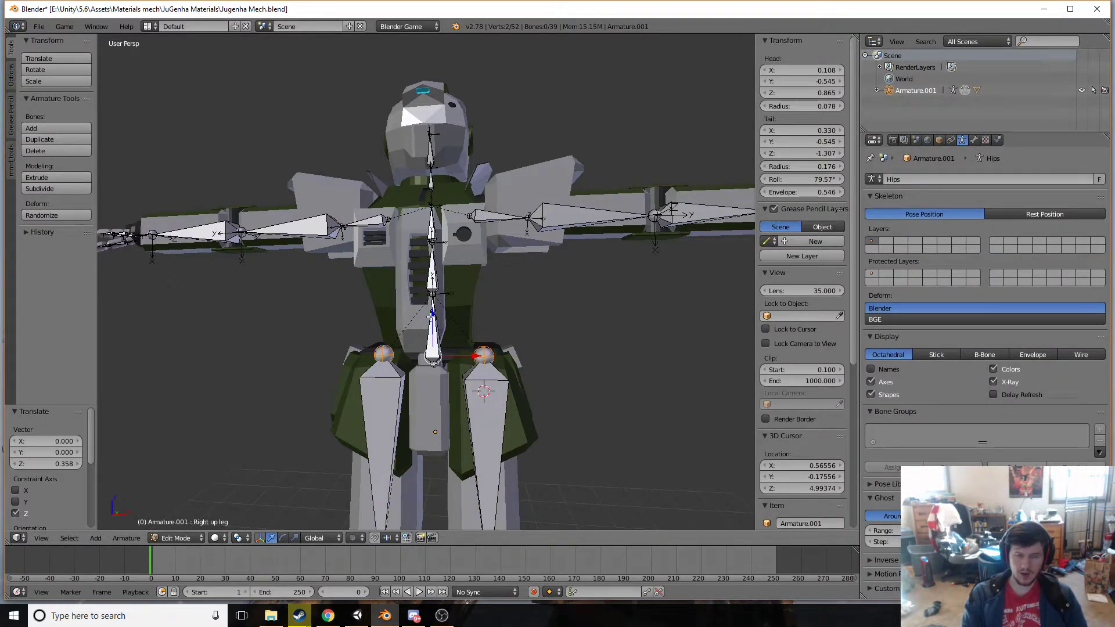
{"action": "left_click_drag", "start_coordinate": [432, 316], "coordinate": [432, 279]}
{"action": "key", "text": "ctrl+z"}
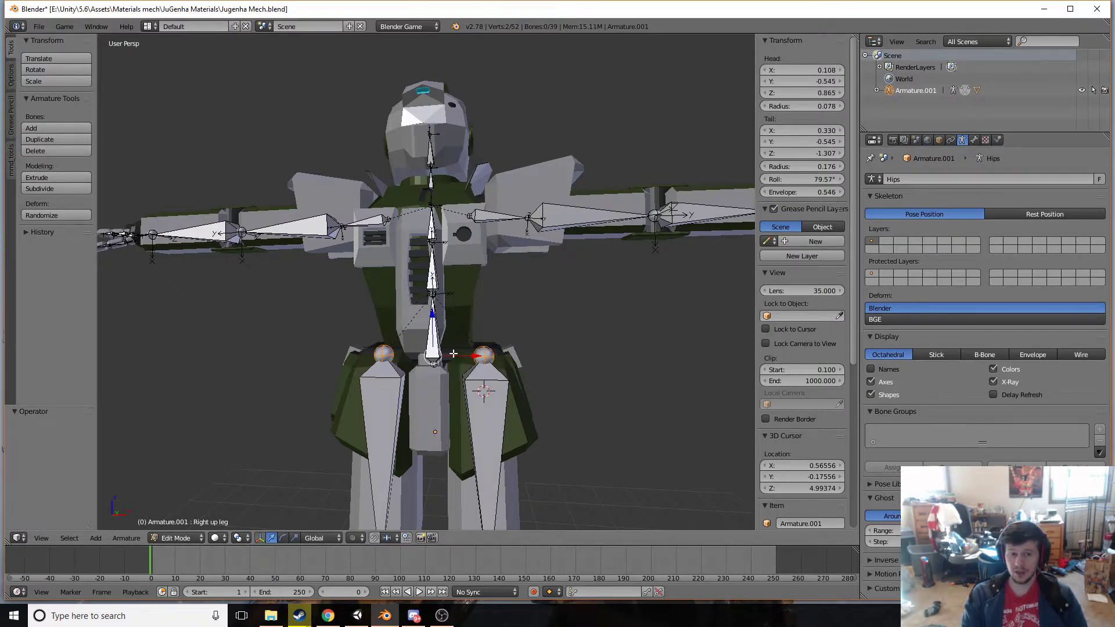
Try raising the joint at the base of the Hips bone along Z, then undo the move
{"action": "right_click", "coordinate": [434, 364]}
{"action": "left_click_drag", "start_coordinate": [433, 323], "coordinate": [440, 279]}
{"action": "key", "text": "ctrl+z"}
Reselect both upper leg head joints and lower them by 0.132 along Z
{"action": "right_click", "coordinate": [440, 360]}
{"action": "right_click", "coordinate": [384, 354], "text": "shift"}
{"action": "left_click", "coordinate": [437, 305]}
{"action": "left_click_drag", "start_coordinate": [433, 314], "coordinate": [434, 326]}
Examine the leg bones from the hips down to the feet, from the front and the side
{"action": "key", "text": "shift+f"}
{"action": "key", "text": "w"}
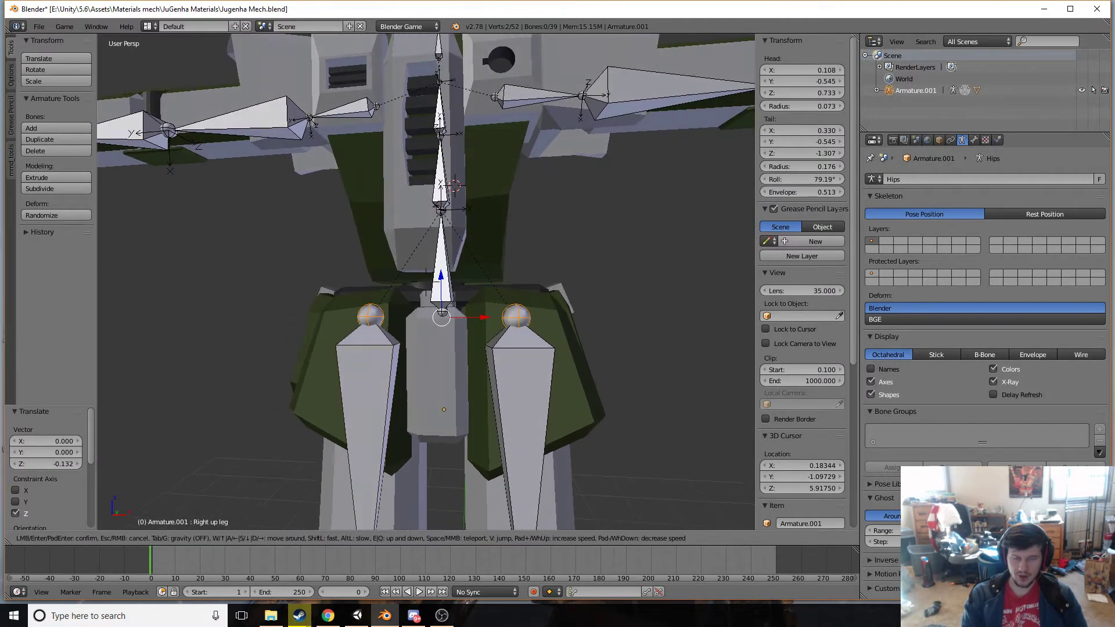
{"action": "key", "text": "s"}
{"action": "key", "text": "a"}
{"action": "key", "text": "w"}
{"action": "key", "text": "a"}
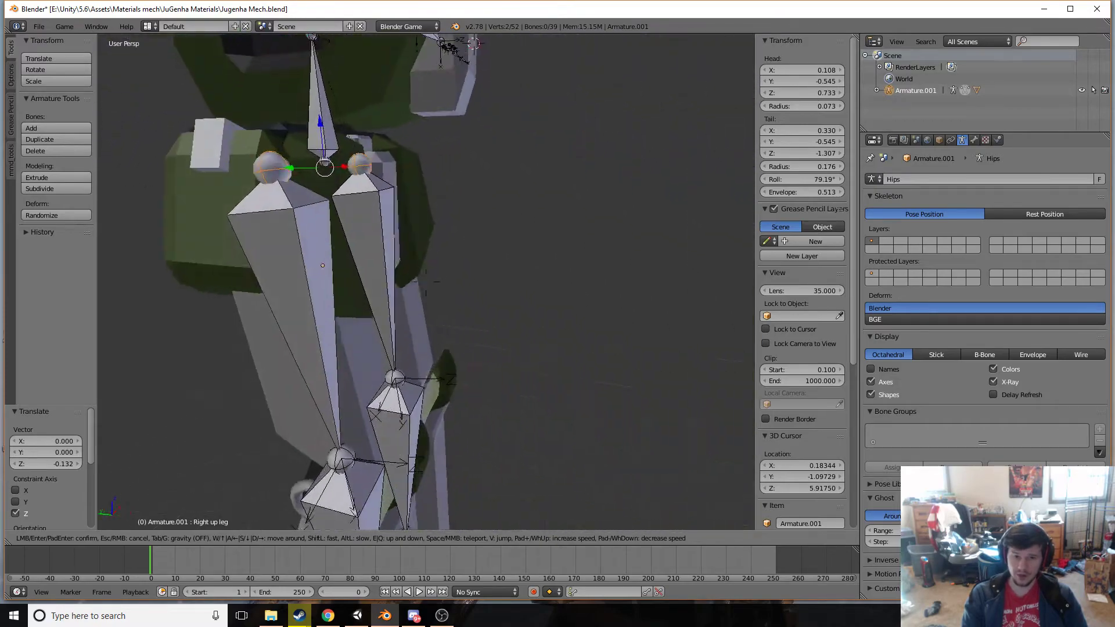
{"action": "key", "text": "s"}
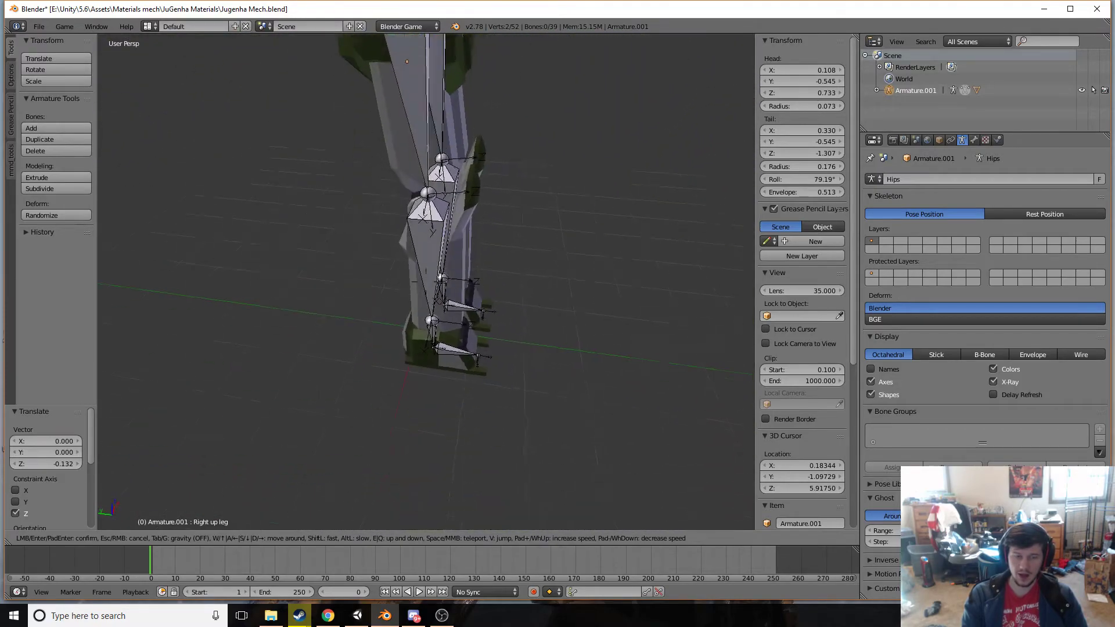
{"action": "key", "text": "w"}
{"action": "key", "text": "s"}
{"action": "left_click", "coordinate": [426, 280]}
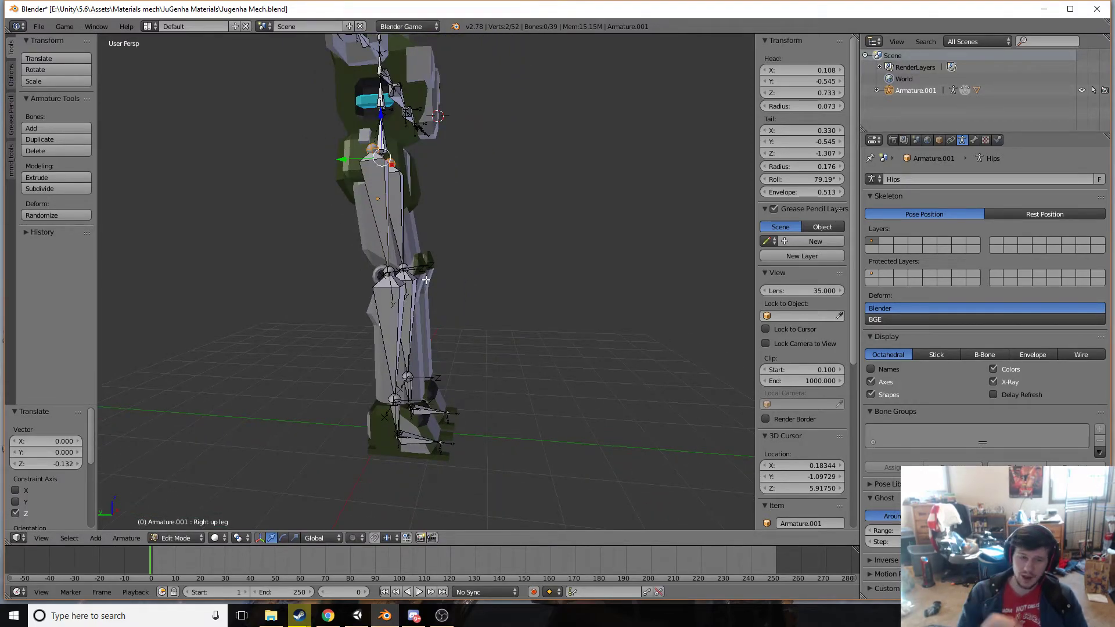
Inspect the knee area up close from both sides, picking the knee and ankle joints
{"action": "key", "text": "shift+f"}
{"action": "key", "text": "w"}
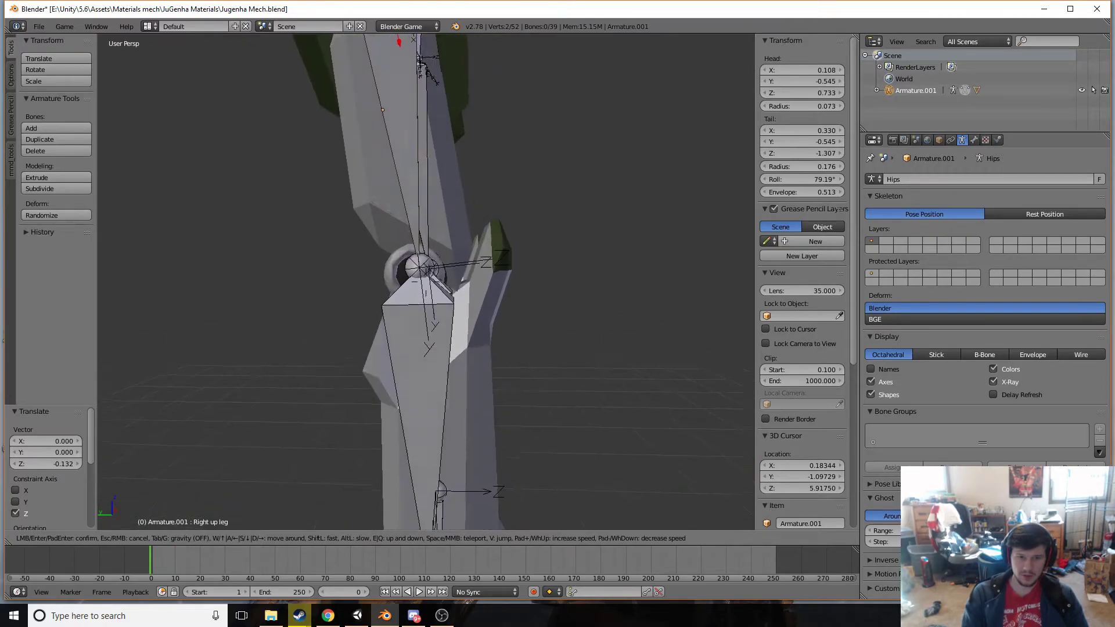
{"action": "left_click", "coordinate": [317, 288]}
{"action": "right_click", "coordinate": [372, 279]}
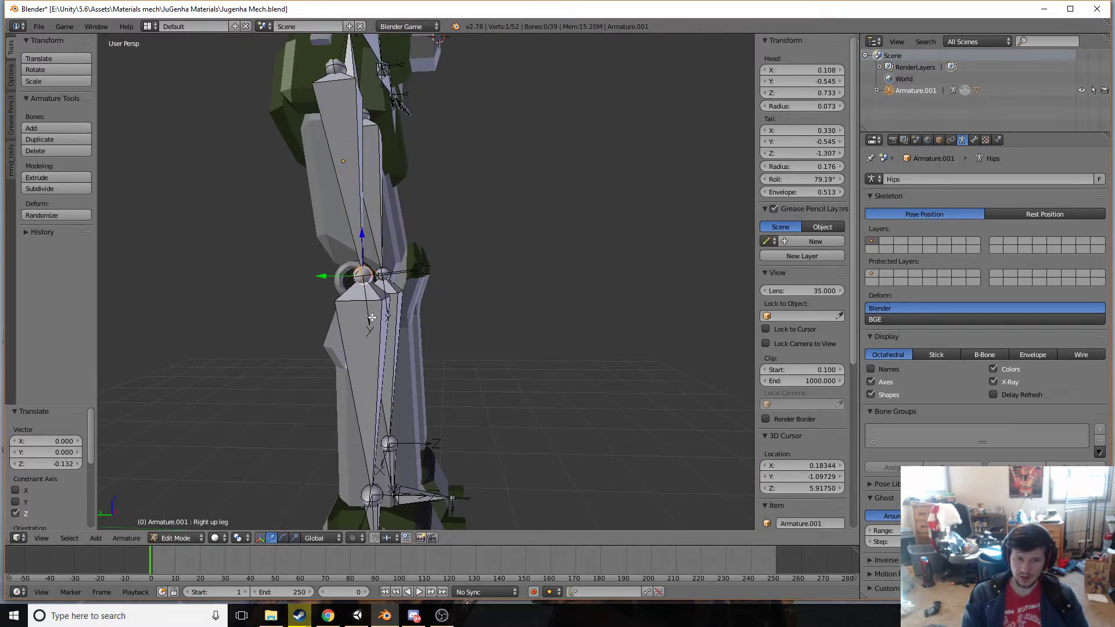
{"action": "right_click", "coordinate": [371, 501]}
{"action": "right_click", "coordinate": [390, 446]}
{"action": "key", "text": "shift+f"}
{"action": "key", "text": "w"}
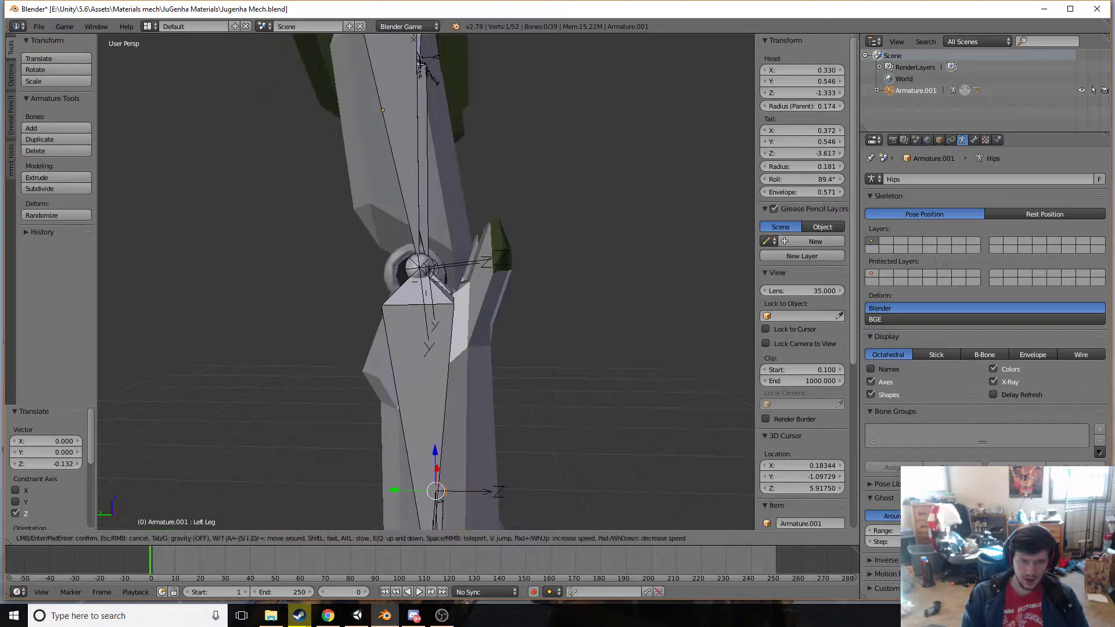
{"action": "key", "text": "d"}
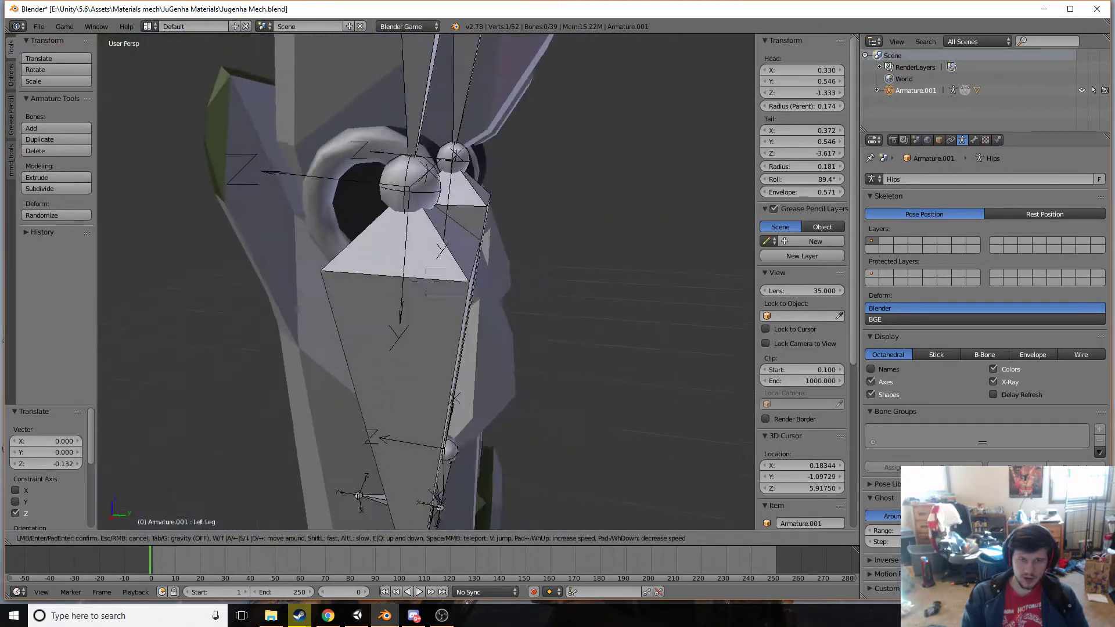
{"action": "key", "text": "s"}
{"action": "left_click", "coordinate": [425, 281]}
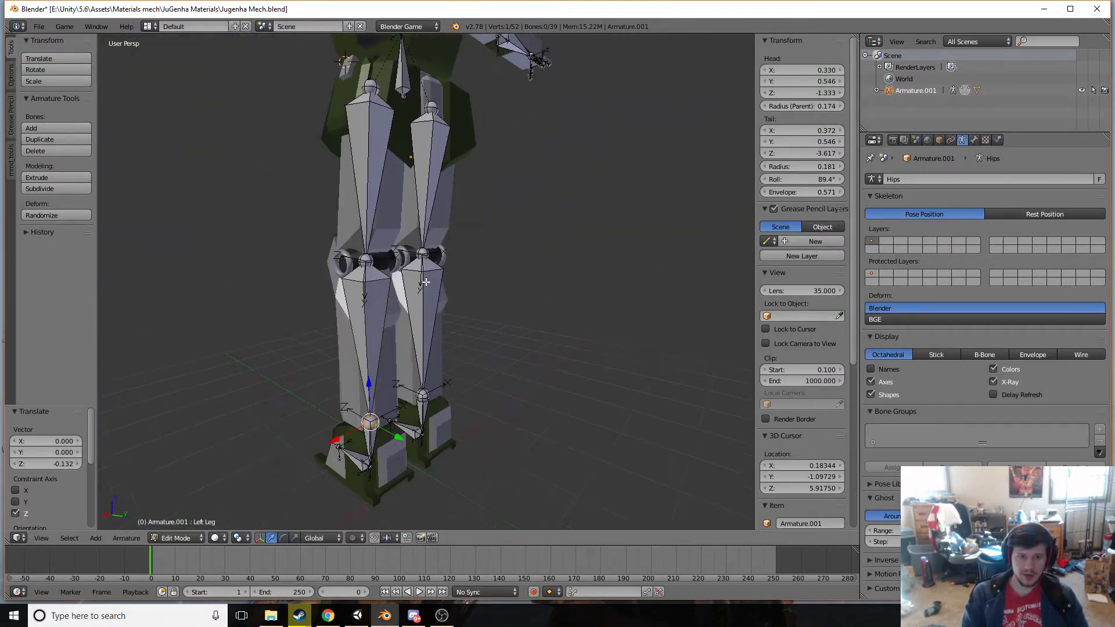
Try moving the selected lower leg bone and knee joint along Y, then cancel the move
{"action": "right_click", "coordinate": [369, 273]}
{"action": "key", "text": "g"}
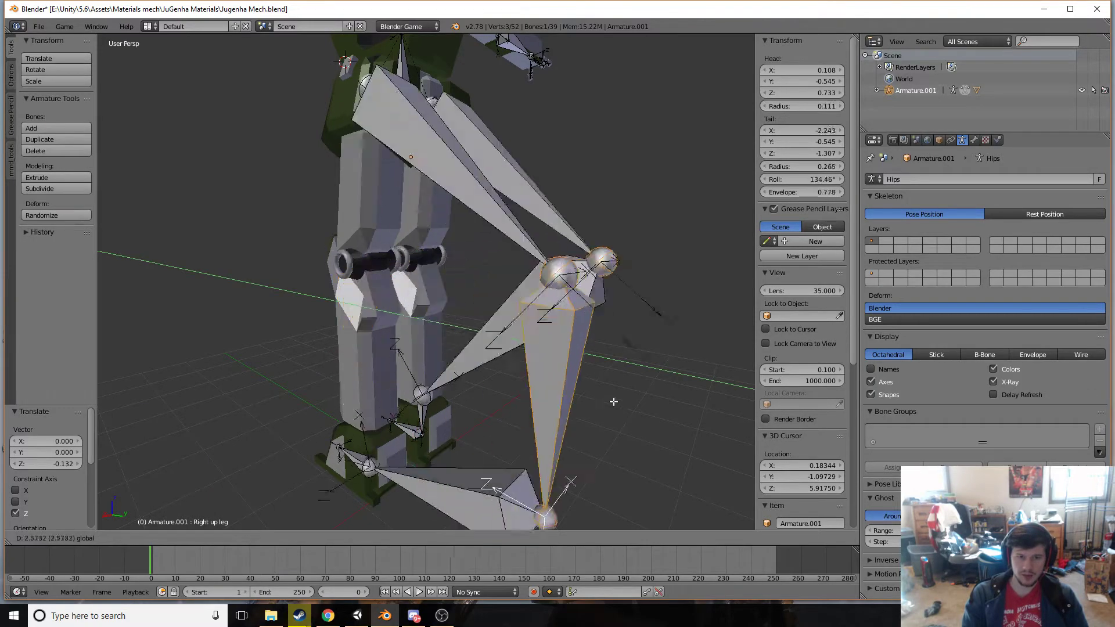
{"action": "key", "text": "Escape"}
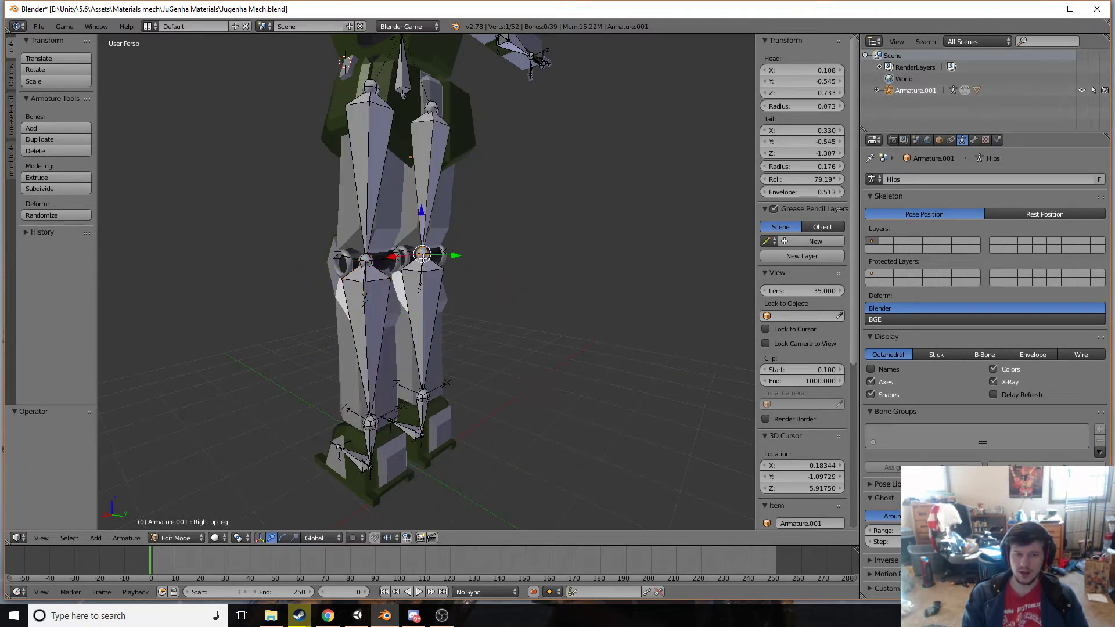
Select both knee joints, try moving them along Y away from the knee geometry, and cancel the move
{"action": "right_click", "coordinate": [365, 263]}
{"action": "right_click", "coordinate": [450, 258], "text": "shift"}
{"action": "key", "text": "g"}
{"action": "key", "text": "y"}
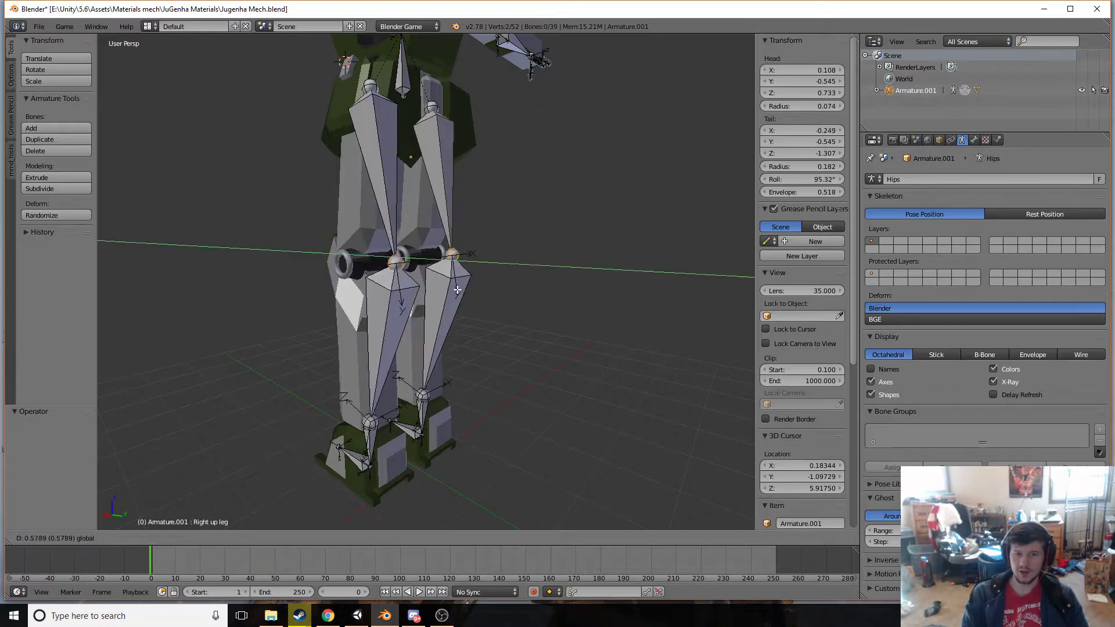
{"action": "key", "text": "Escape"}
Examine how both knee joints line up with the leg meshes, from the front and from an angle
{"action": "key", "text": "shift+f"}
{"action": "key", "text": "w"}
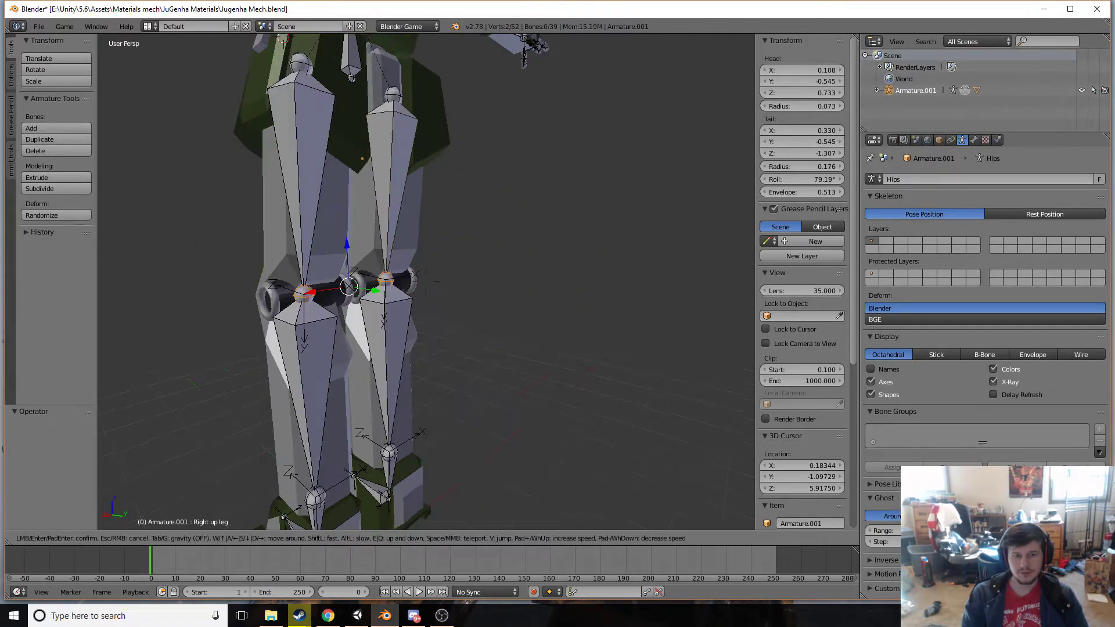
{"action": "key", "text": "s"}
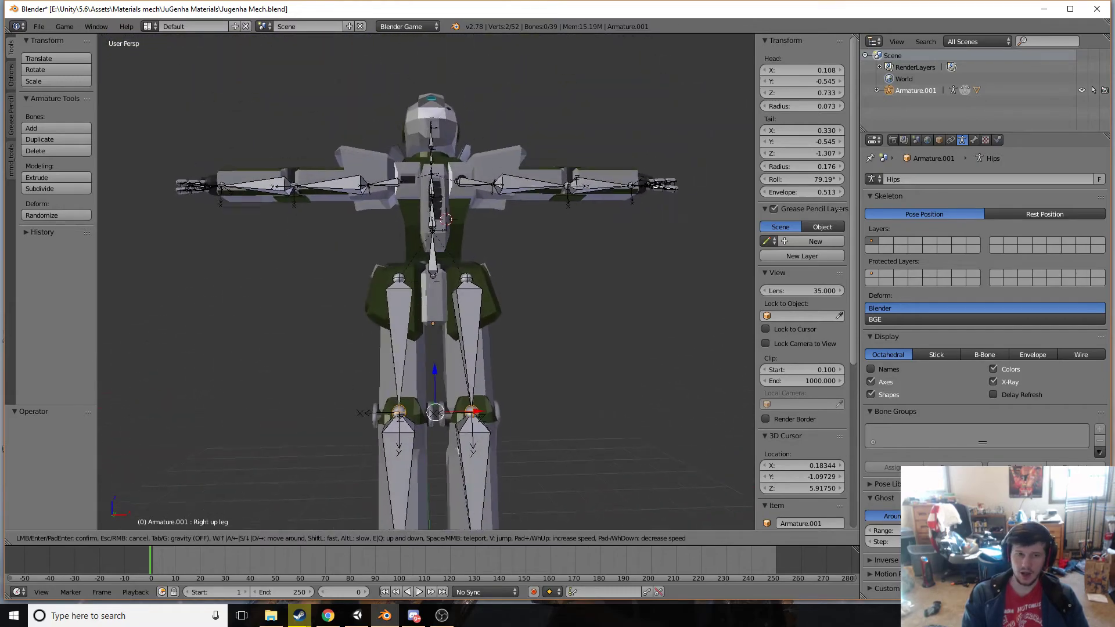
{"action": "key", "text": "w"}
{"action": "key", "text": "a"}
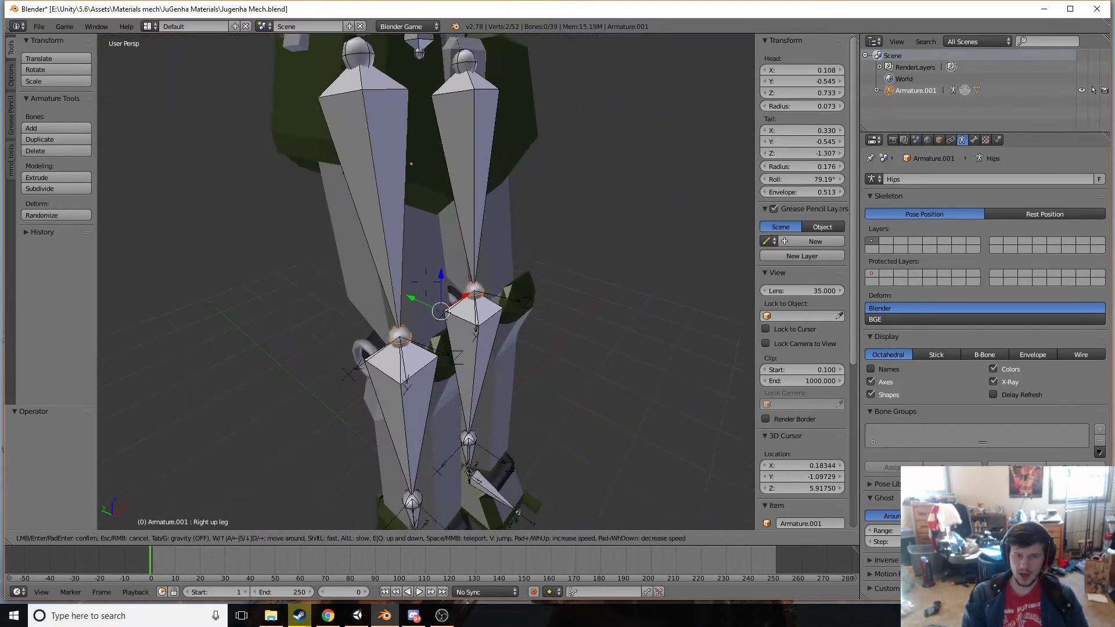
{"action": "key", "text": "w"}
{"action": "key", "text": "s"}
{"action": "key", "text": "s"}
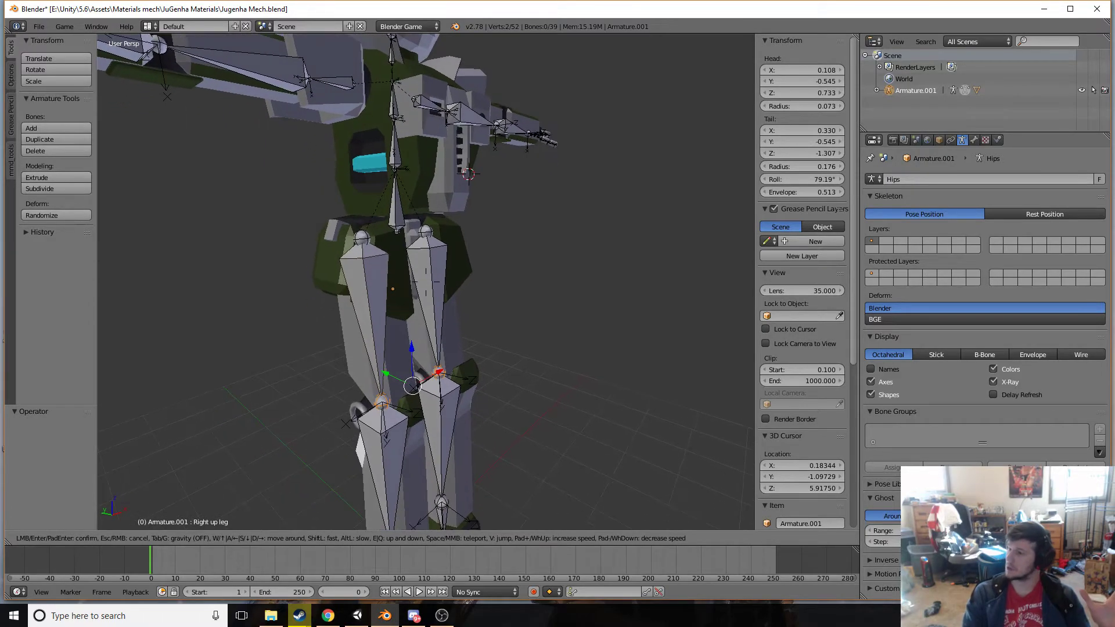
{"action": "right_click", "coordinate": [424, 275]}
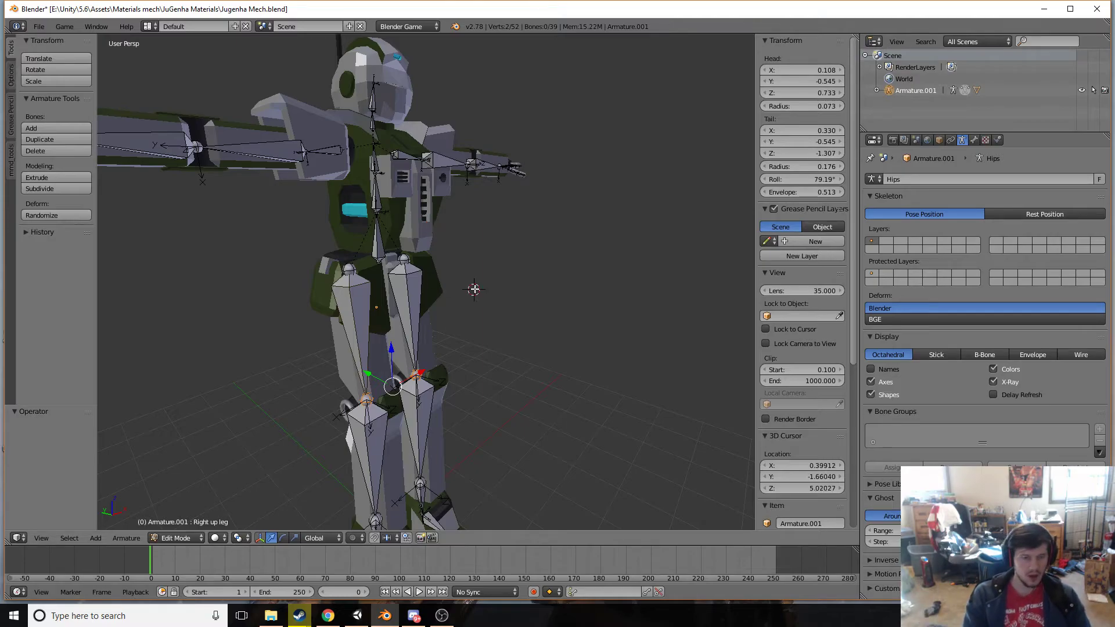
Examine the front of the mech, checking the upper leg bones against the Hips bone and torso
{"action": "left_click", "coordinate": [473, 288]}
{"action": "key", "text": "shift+f"}
{"action": "key", "text": "s"}
{"action": "key", "text": "d"}
{"action": "key", "text": "w"}
{"action": "key", "text": "d"}
{"action": "key", "text": "w"}
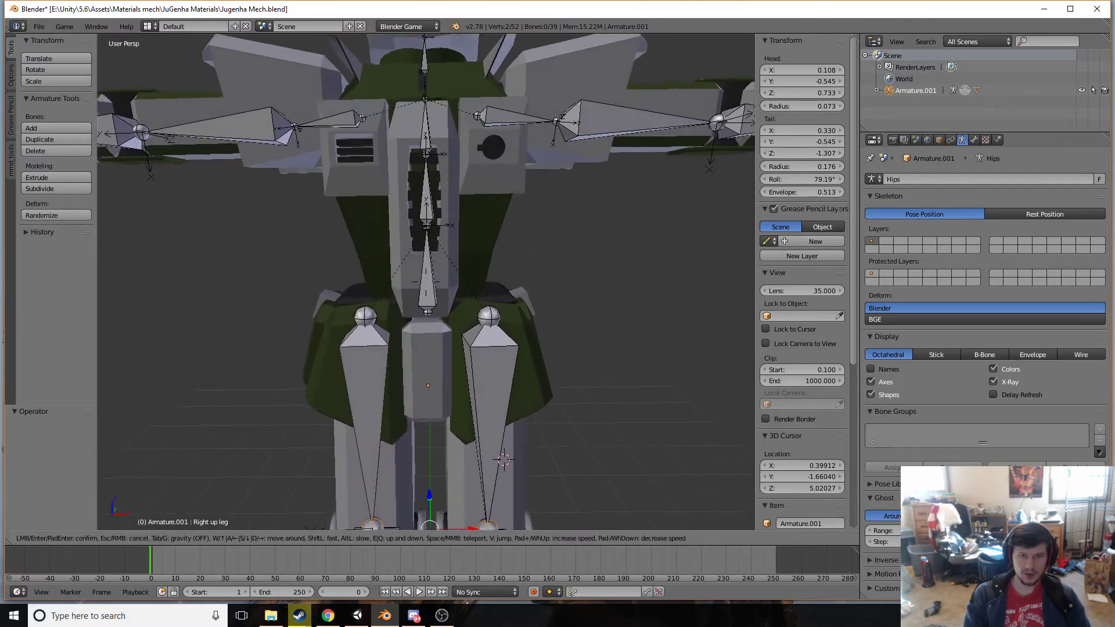
{"action": "key", "text": "s"}
{"action": "left_click", "coordinate": [427, 282]}
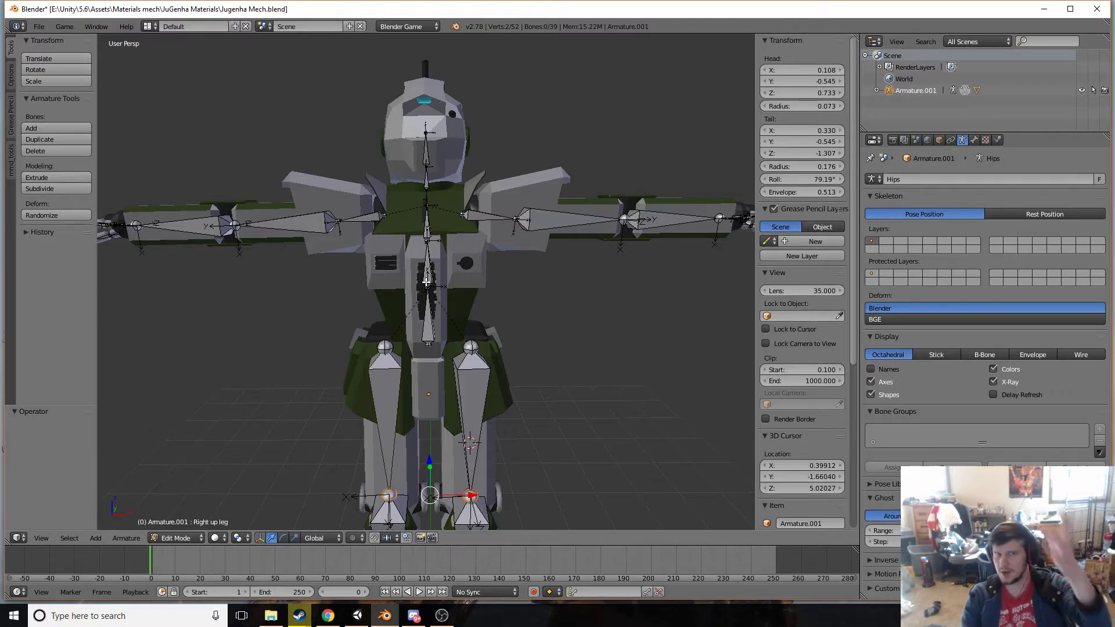
Try lowering the Hips bone by 0.177 along Z, then undo the move
{"action": "right_click", "coordinate": [427, 290]}
{"action": "key", "text": "g"}
{"action": "key", "text": "z"}
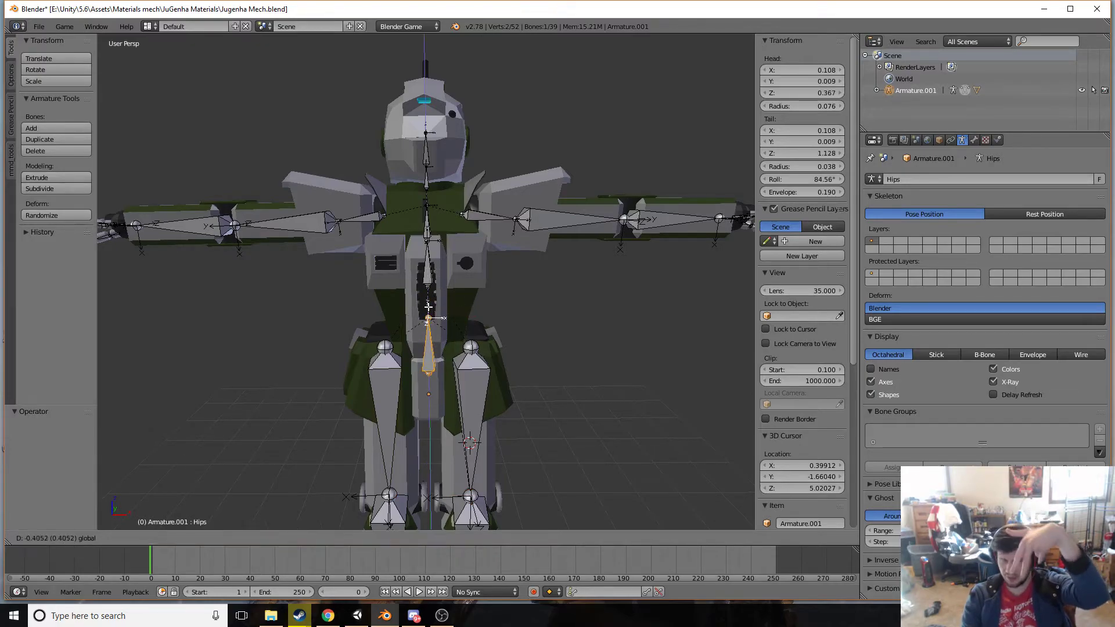
{"action": "left_click", "coordinate": [431, 307]}
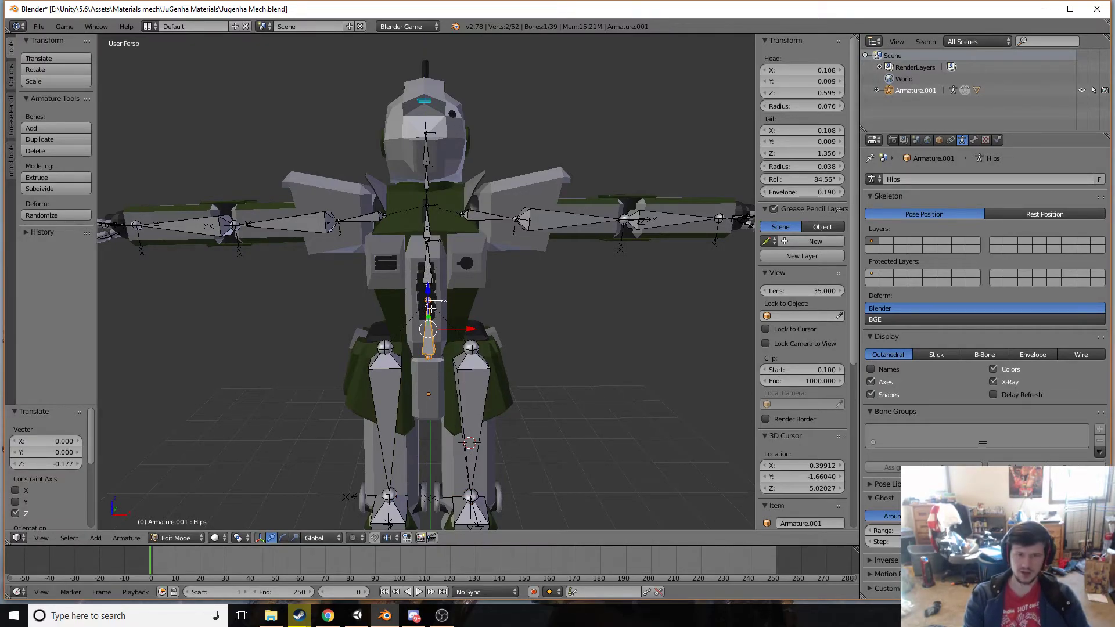
{"action": "key", "text": "ctrl+z"}
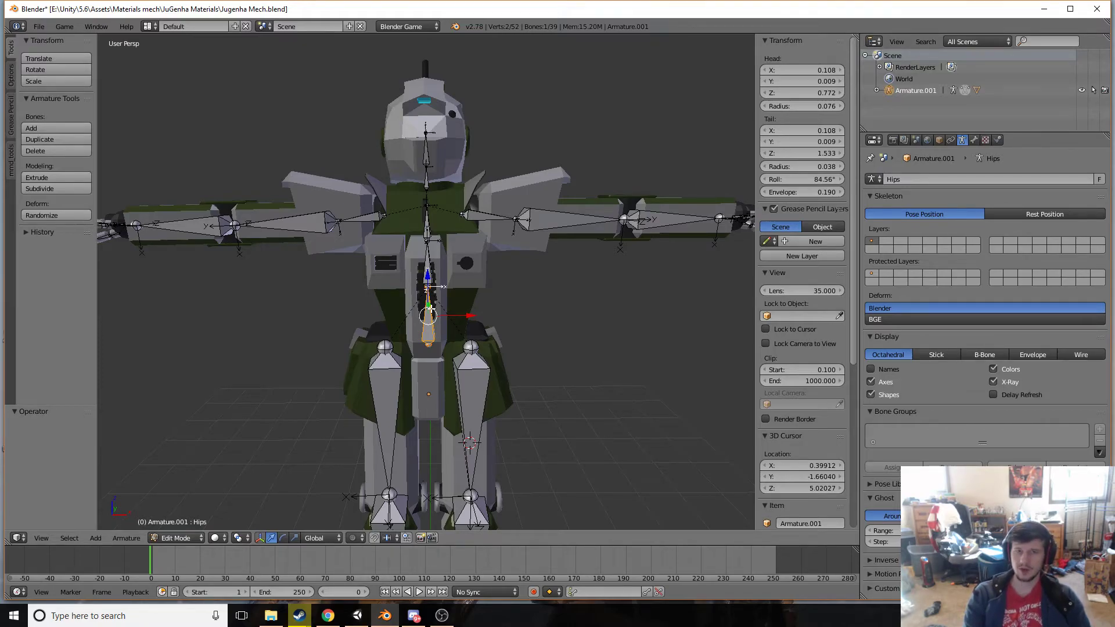
Examine the Hips bone's placement relative to the spine and upper legs from the front, at an angle and close up
{"action": "left_click", "coordinate": [599, 329]}
{"action": "key", "text": "shift+f"}
{"action": "key", "text": "w"}
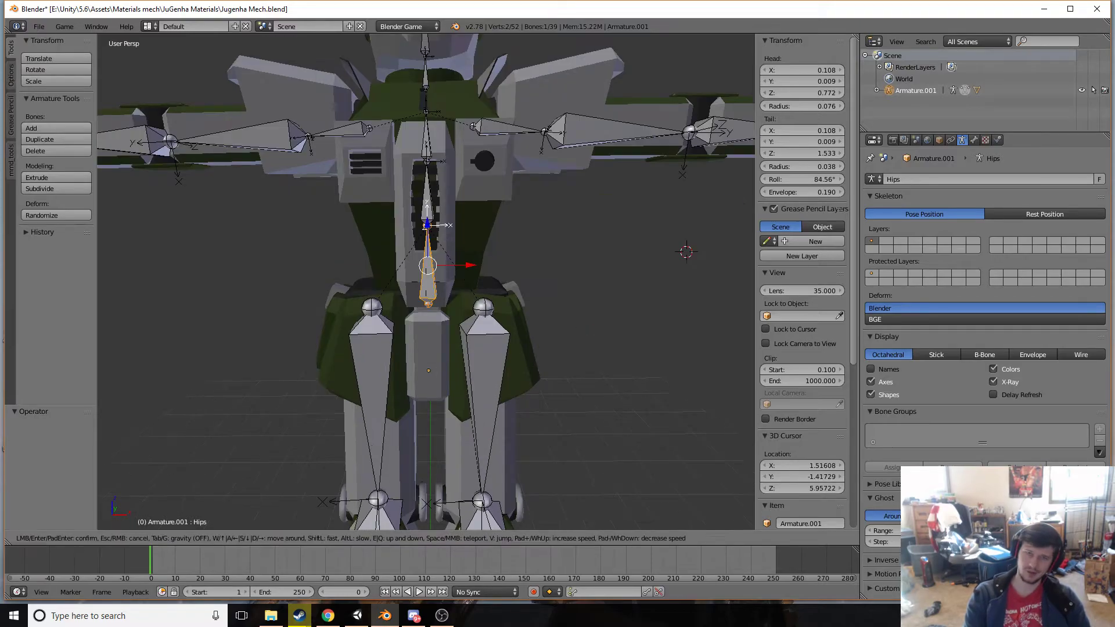
{"action": "key", "text": "d"}
{"action": "key", "text": "s"}
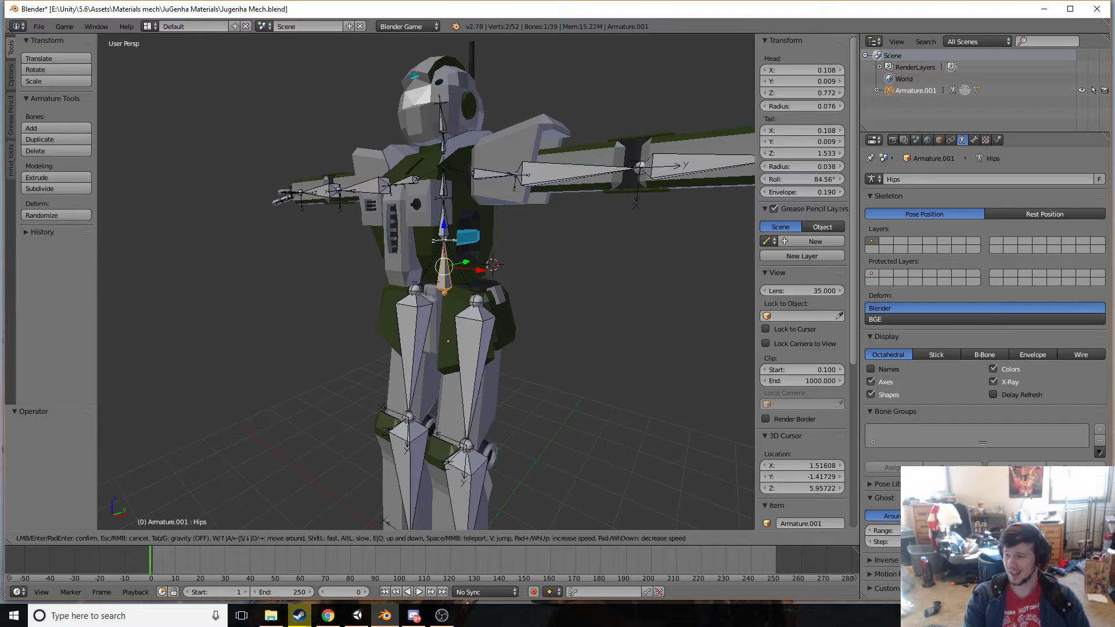
{"action": "key", "text": "w"}
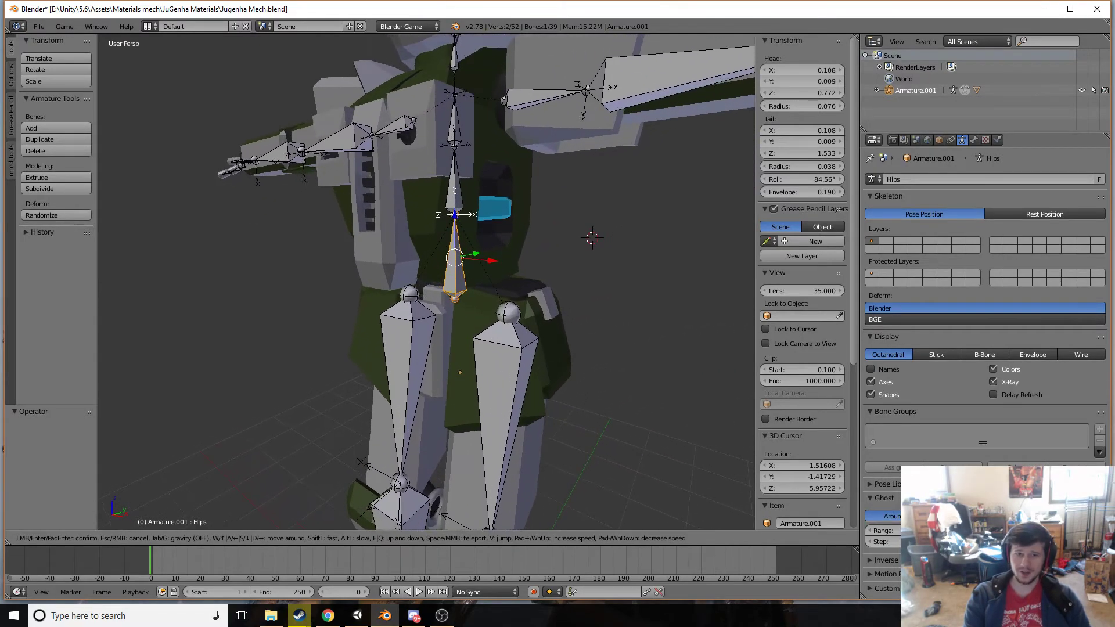
{"action": "key", "text": "s"}
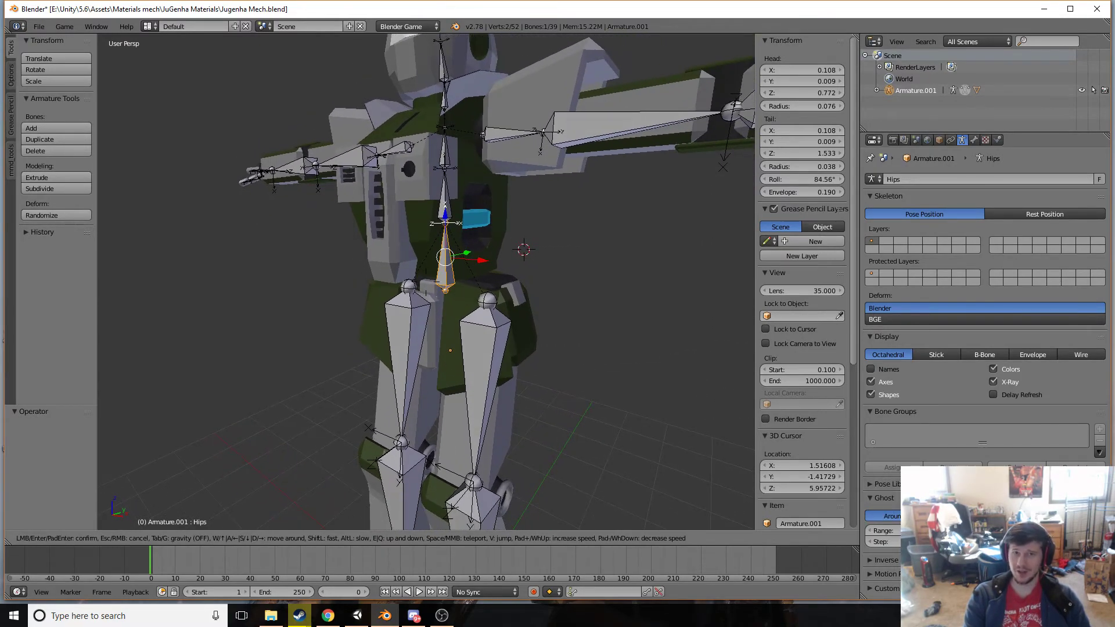
{"action": "key", "text": "s"}
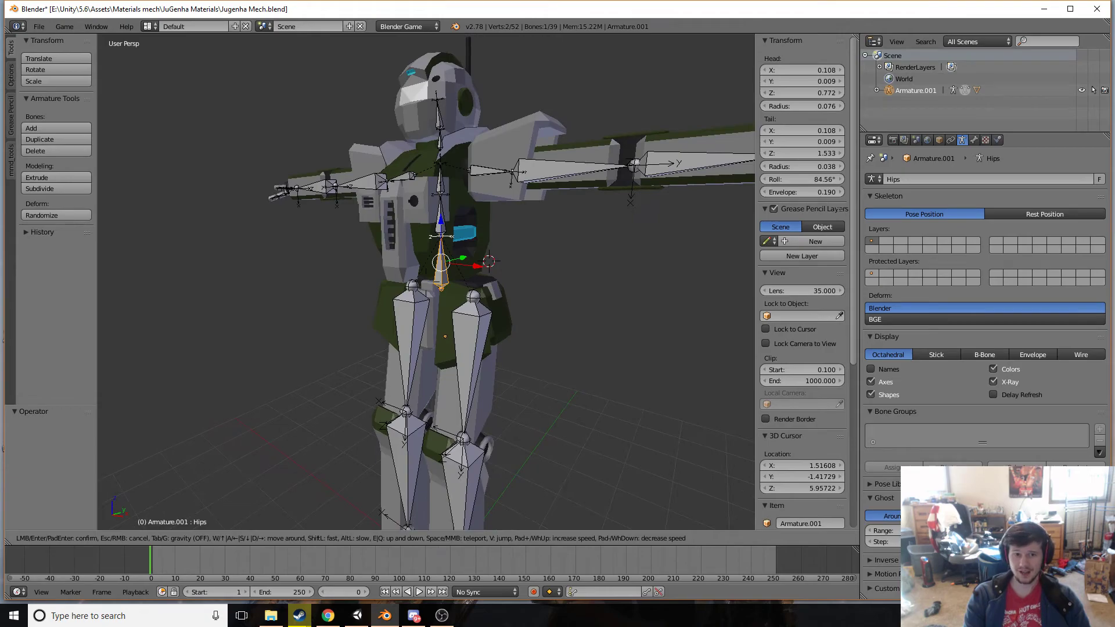
{"action": "key", "text": "w"}
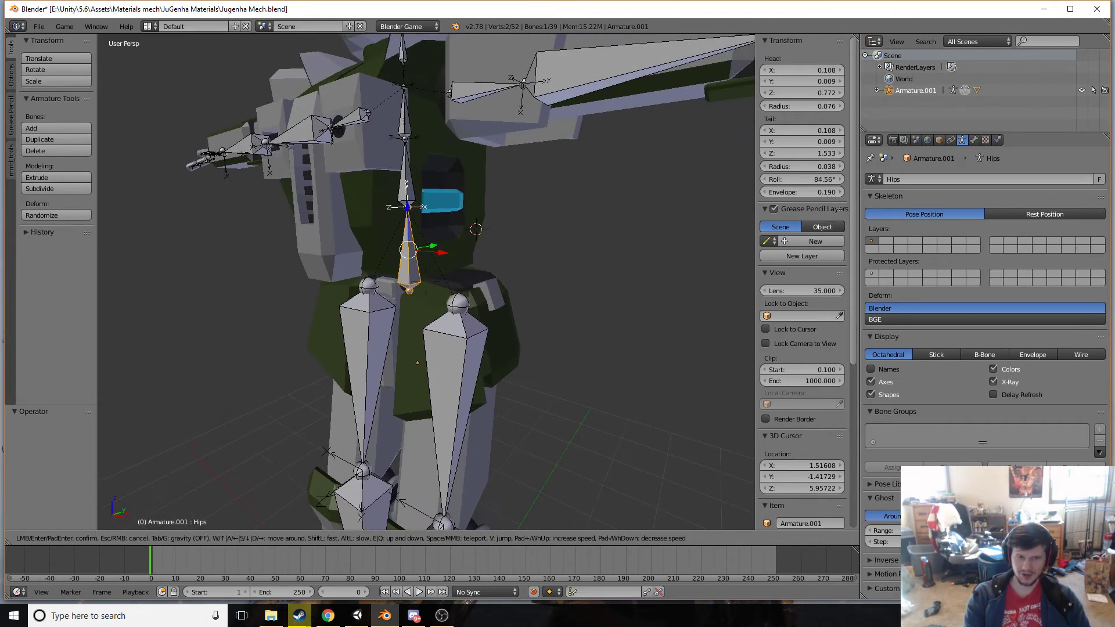
{"action": "key", "text": "w"}
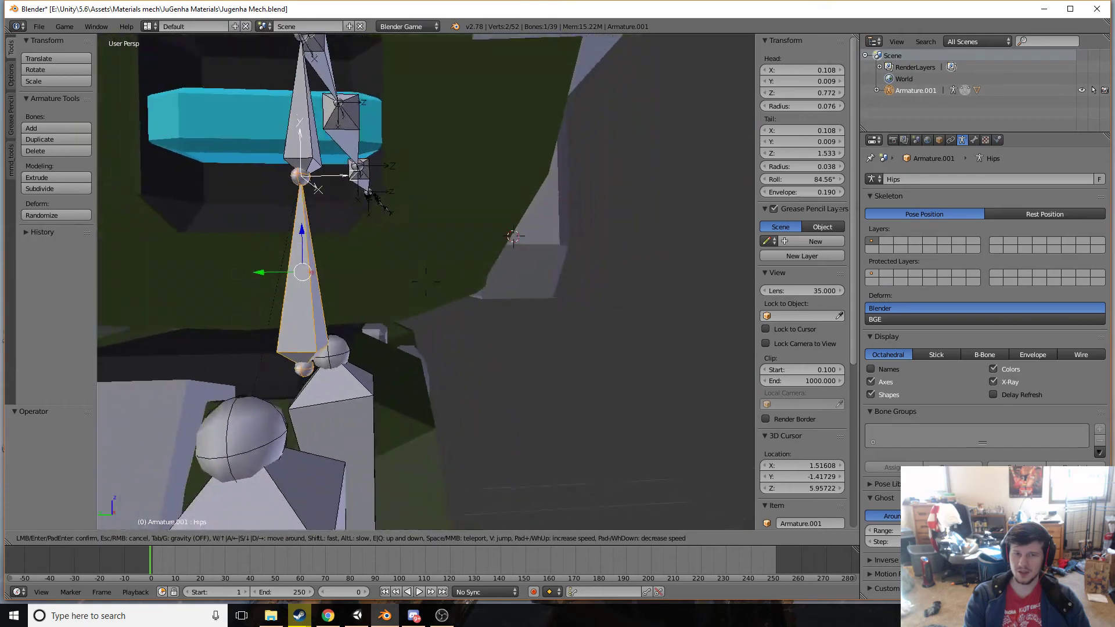
{"action": "key", "text": "s"}
{"action": "key", "text": "w"}
{"action": "key", "text": "d"}
{"action": "key", "text": "s"}
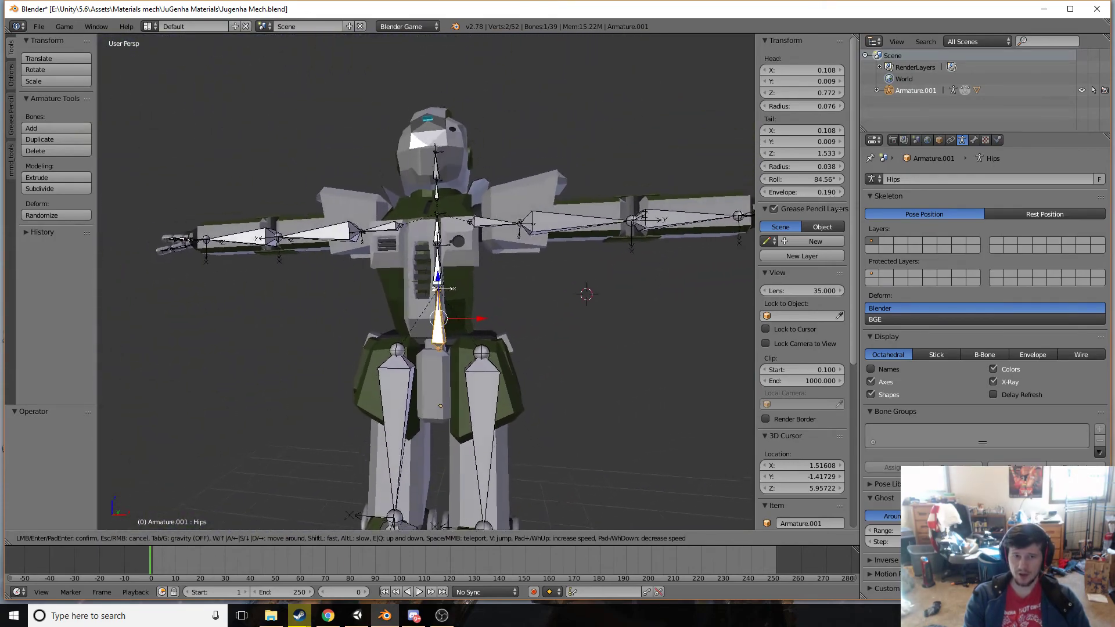
{"action": "key", "text": "s"}
{"action": "left_click", "coordinate": [426, 282]}
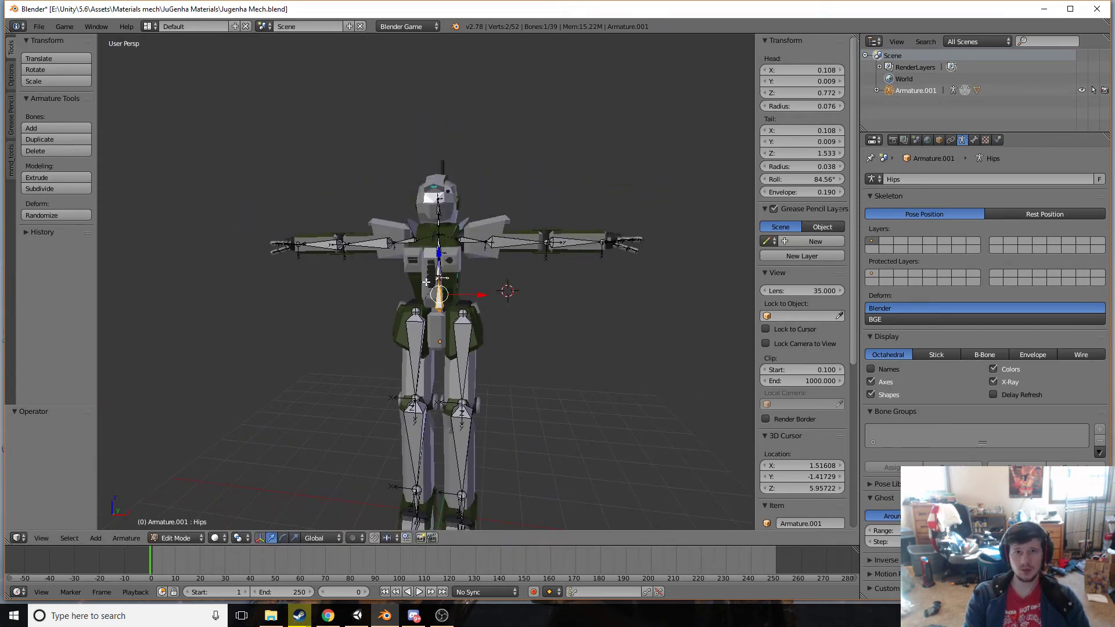